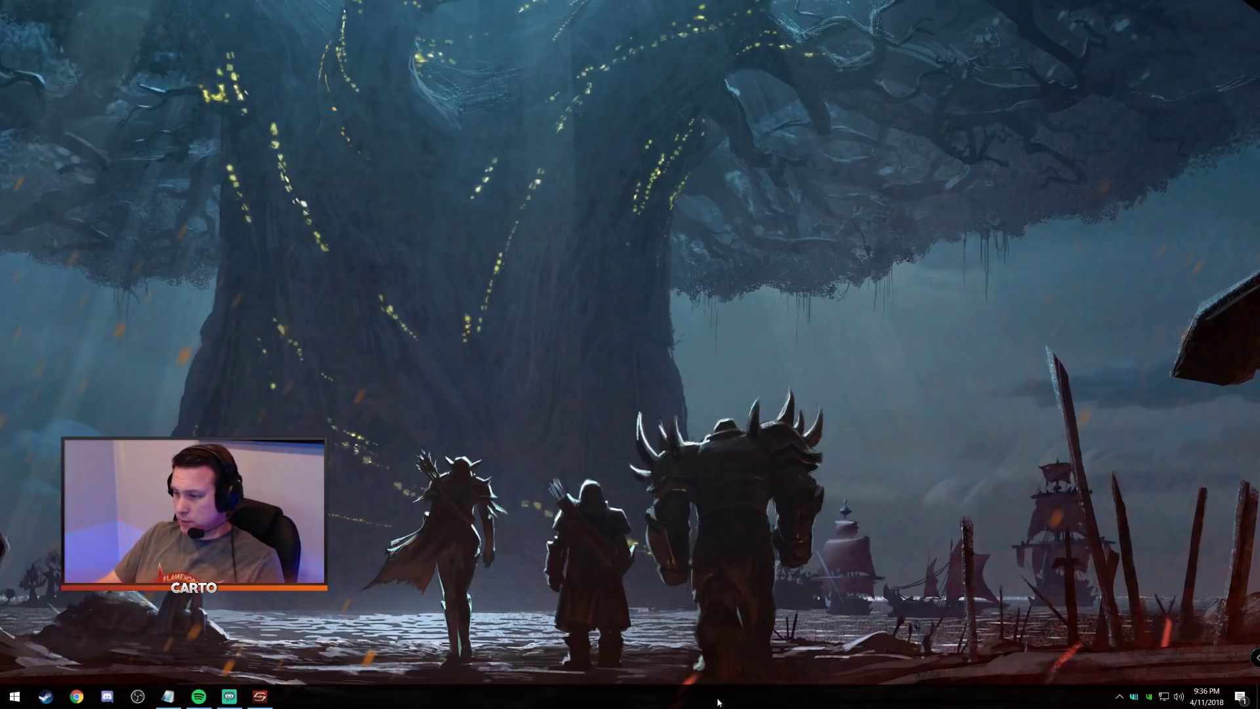
# - Open Task Manager in full view on the Startup tab listing startup programs and their impact
pyautogui.rightClick(741, 703)
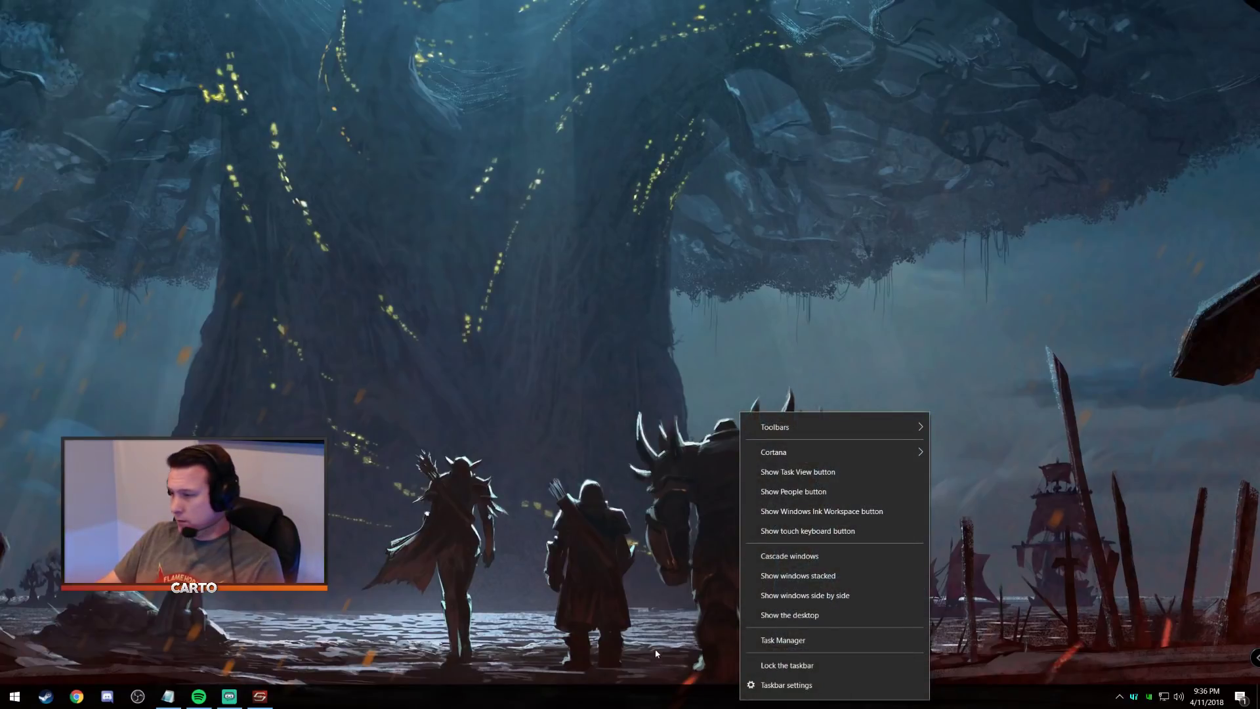
pyautogui.click(771, 644)
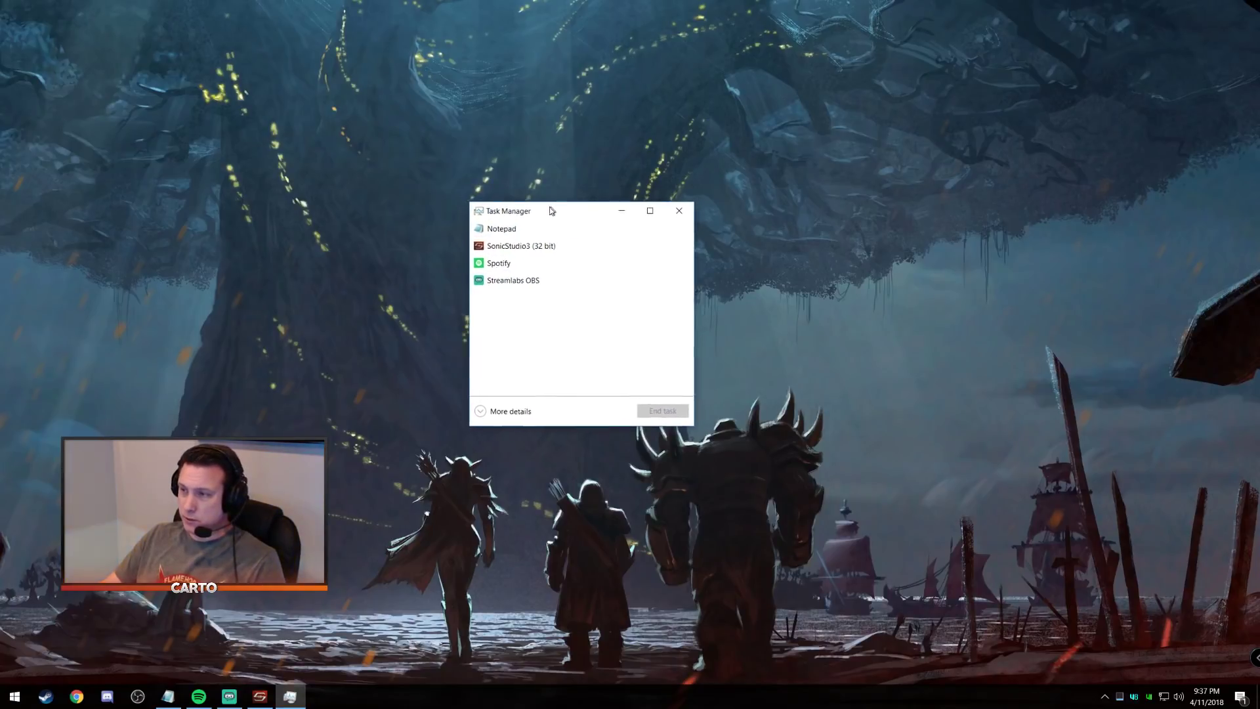
pyautogui.moveTo(546, 201); pyautogui.dragTo(534, 190)
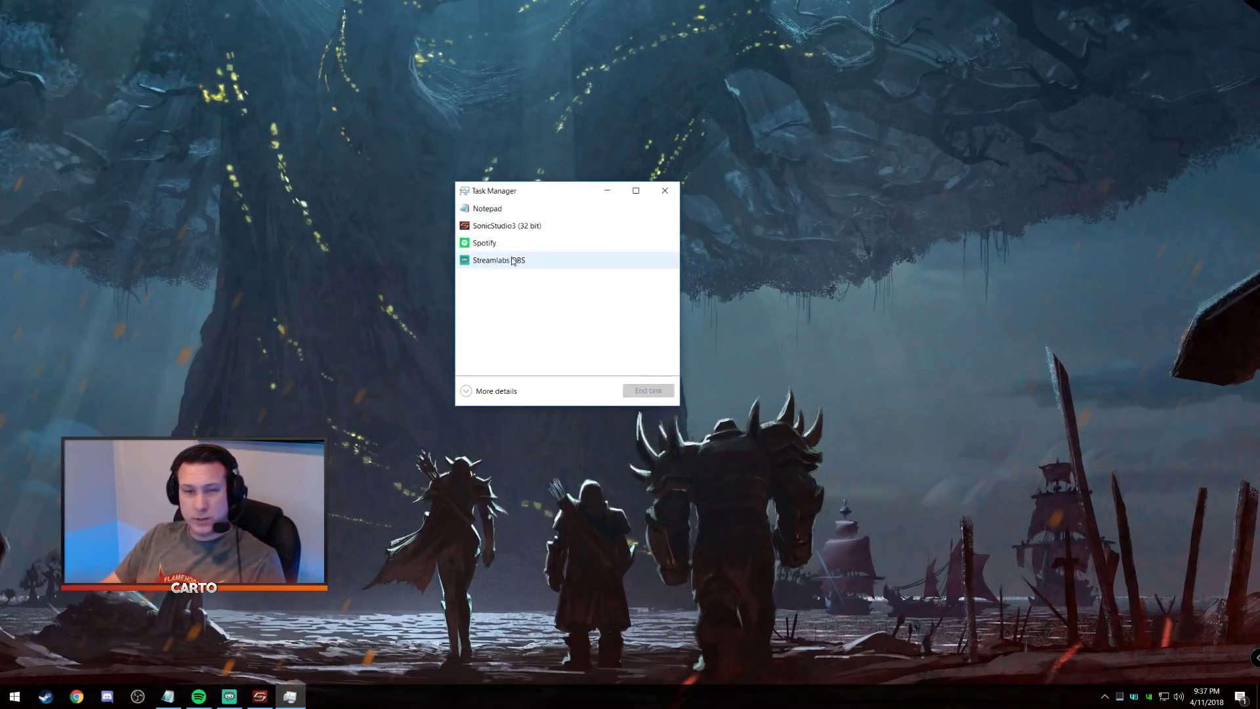
pyautogui.click(471, 394)
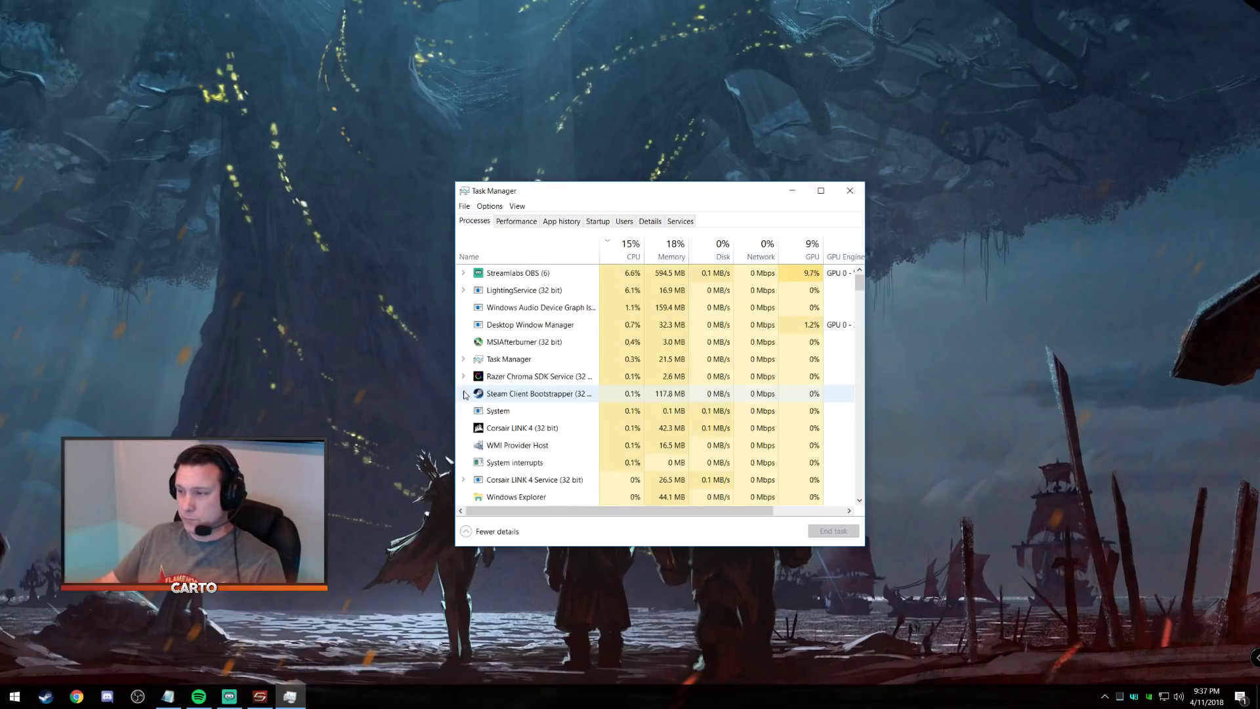
pyautogui.click(598, 222)
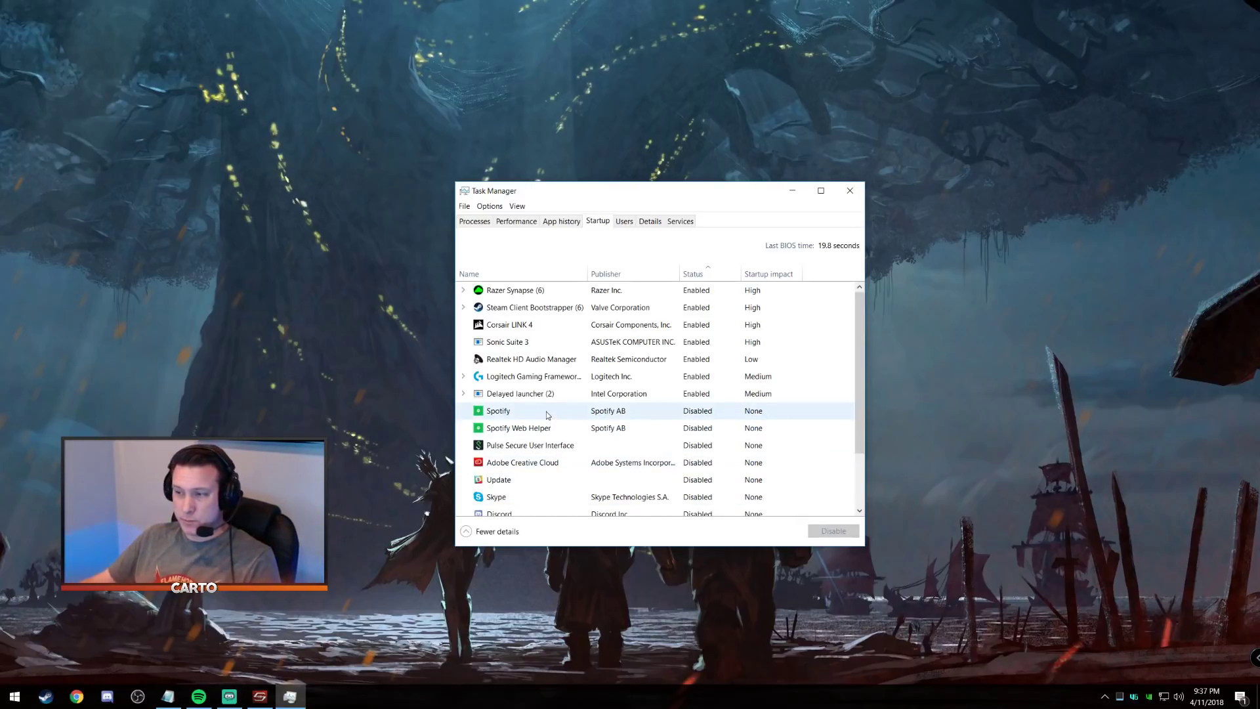
pyautogui.scroll(-1, 558, 411)
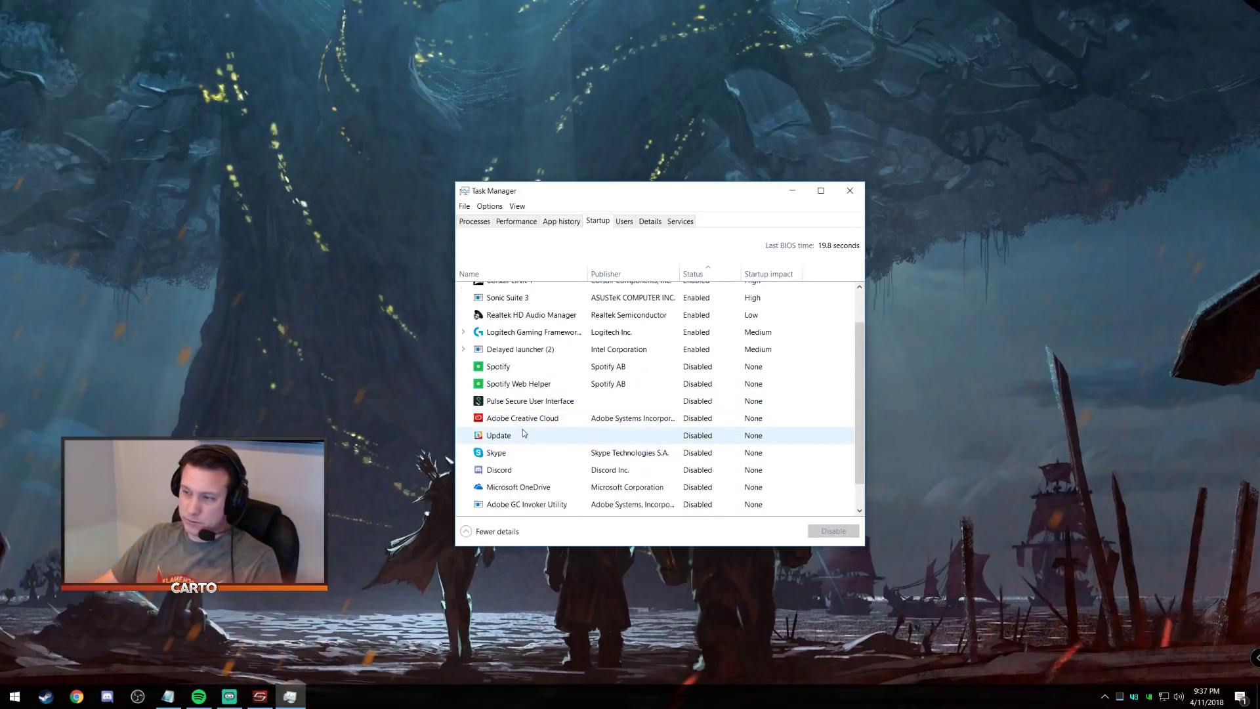
pyautogui.scroll(-1, 523, 438)
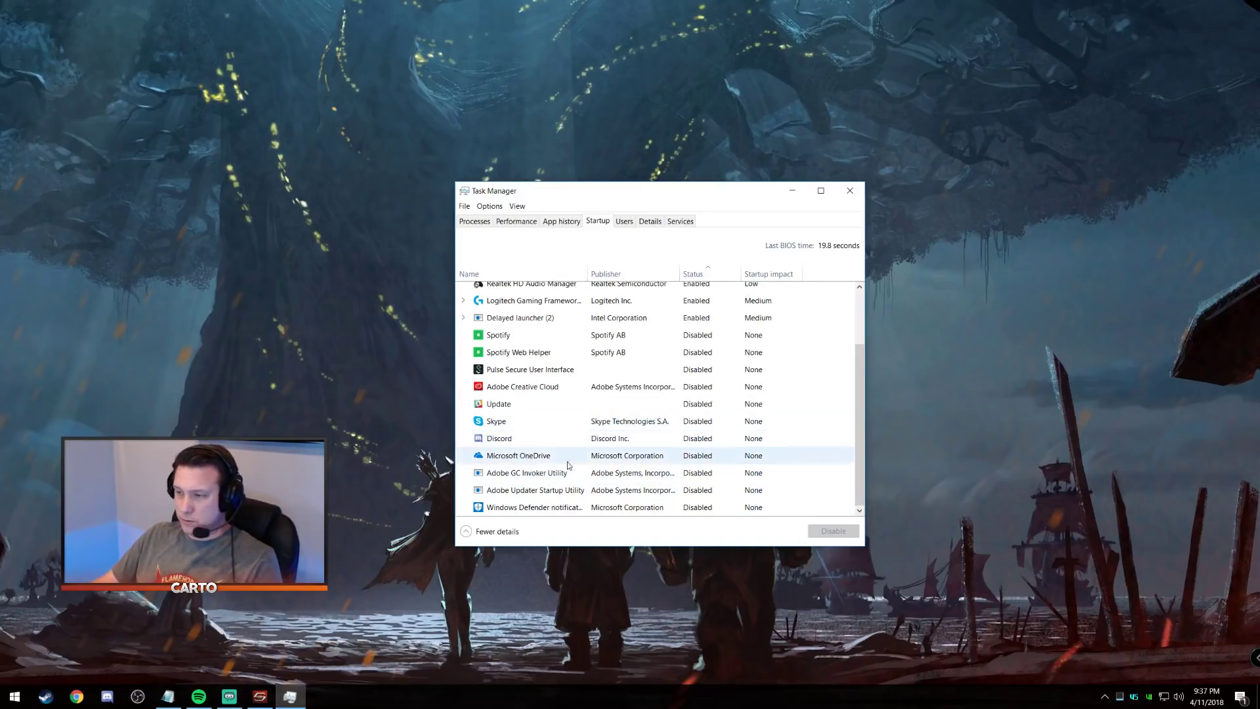
pyautogui.scroll(2, 530, 453)
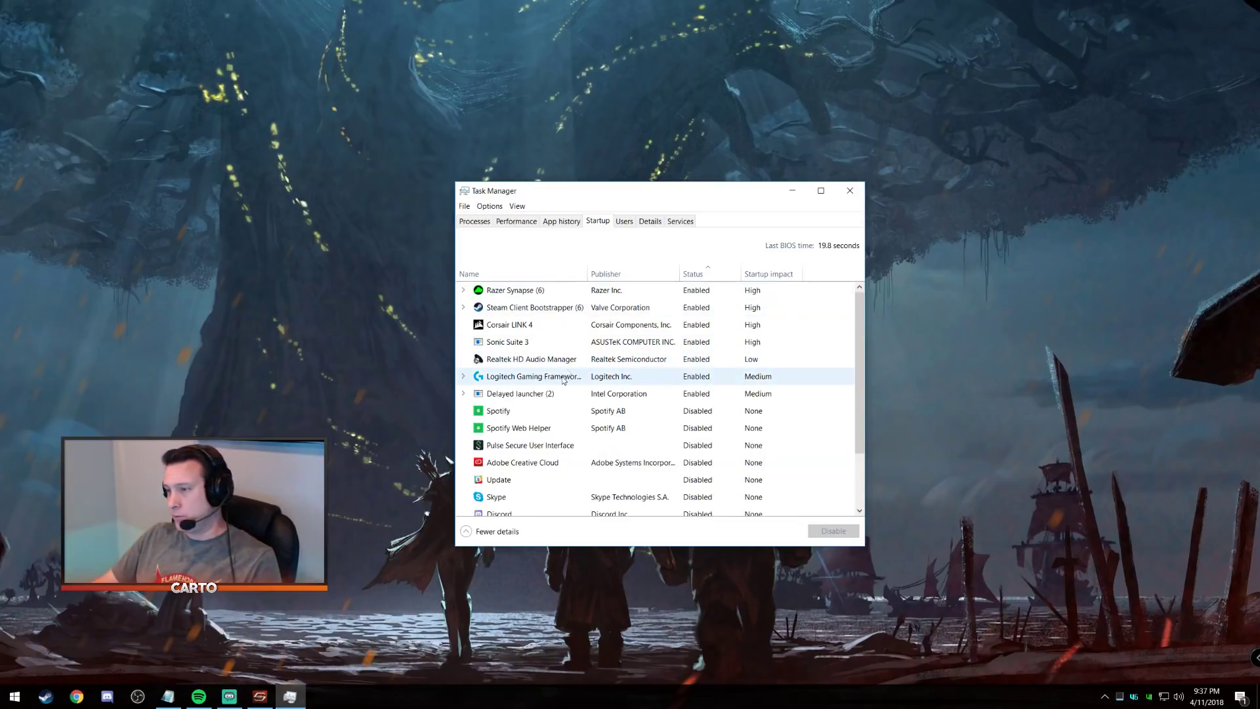
# - Disable, then re-enable, Logitech Gaming Framework at startup and close Task Manager
pyautogui.rightClick(515, 378)
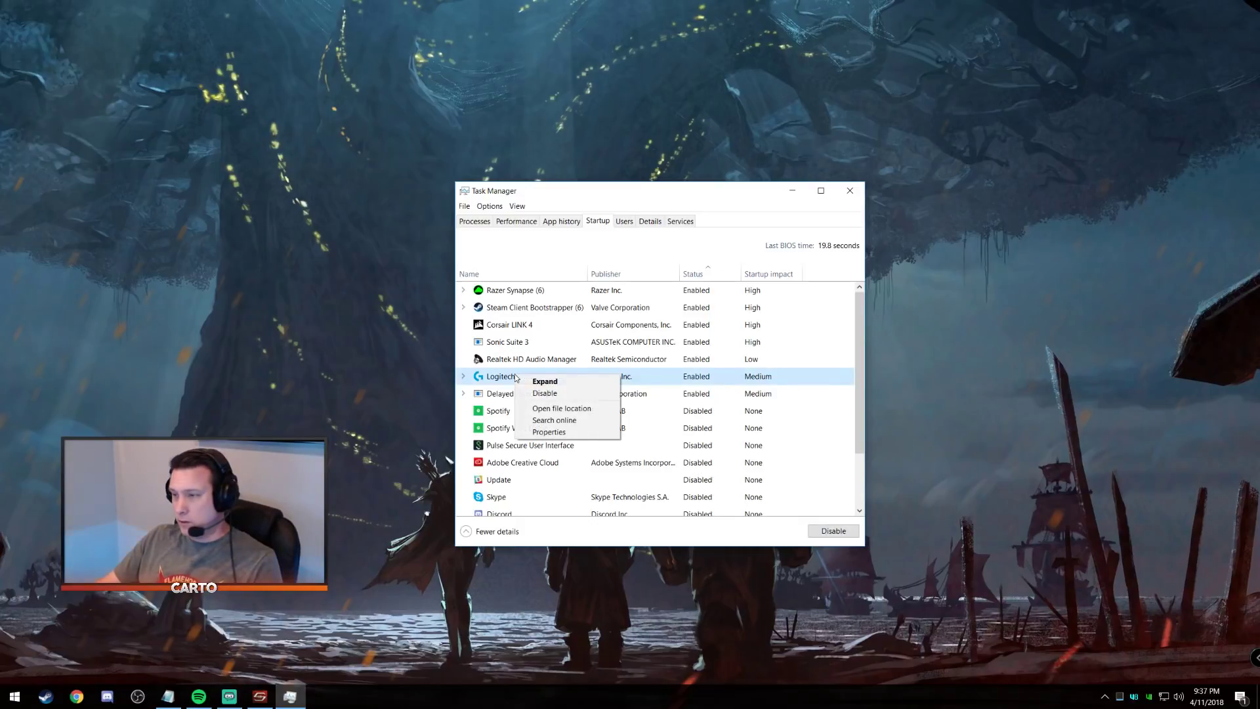
pyautogui.click(561, 396)
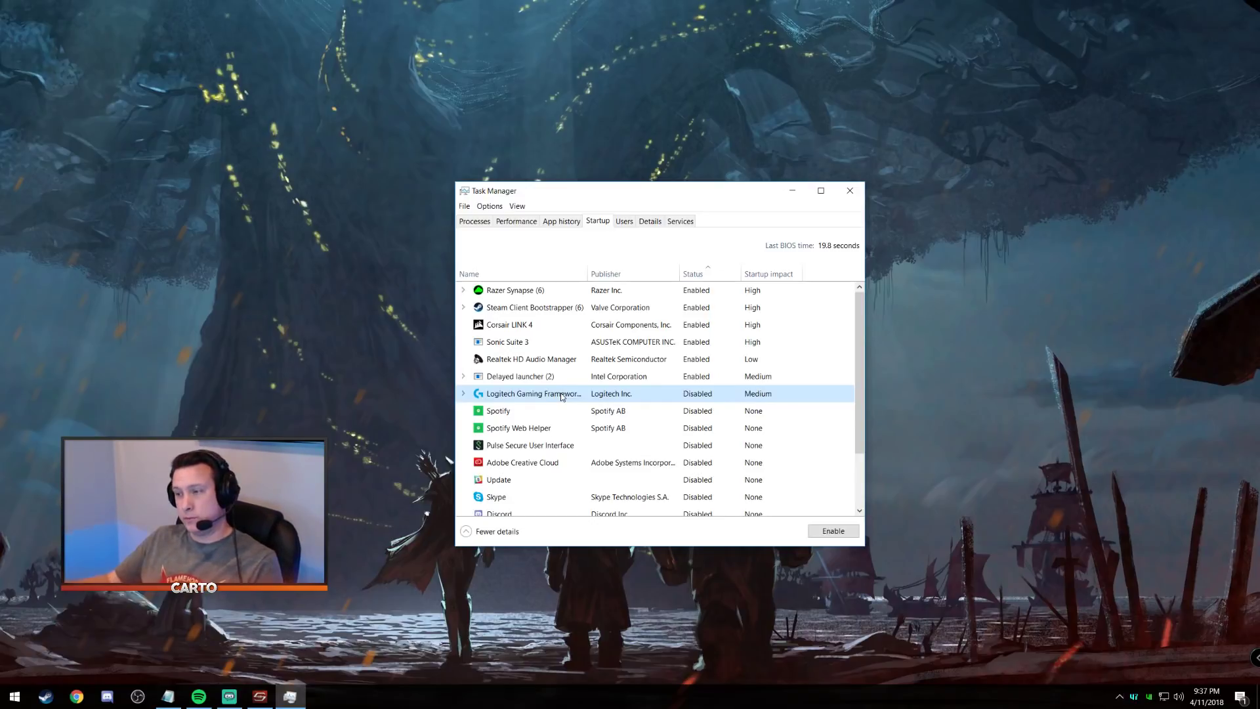
pyautogui.rightClick(561, 397)
pyautogui.click(582, 414)
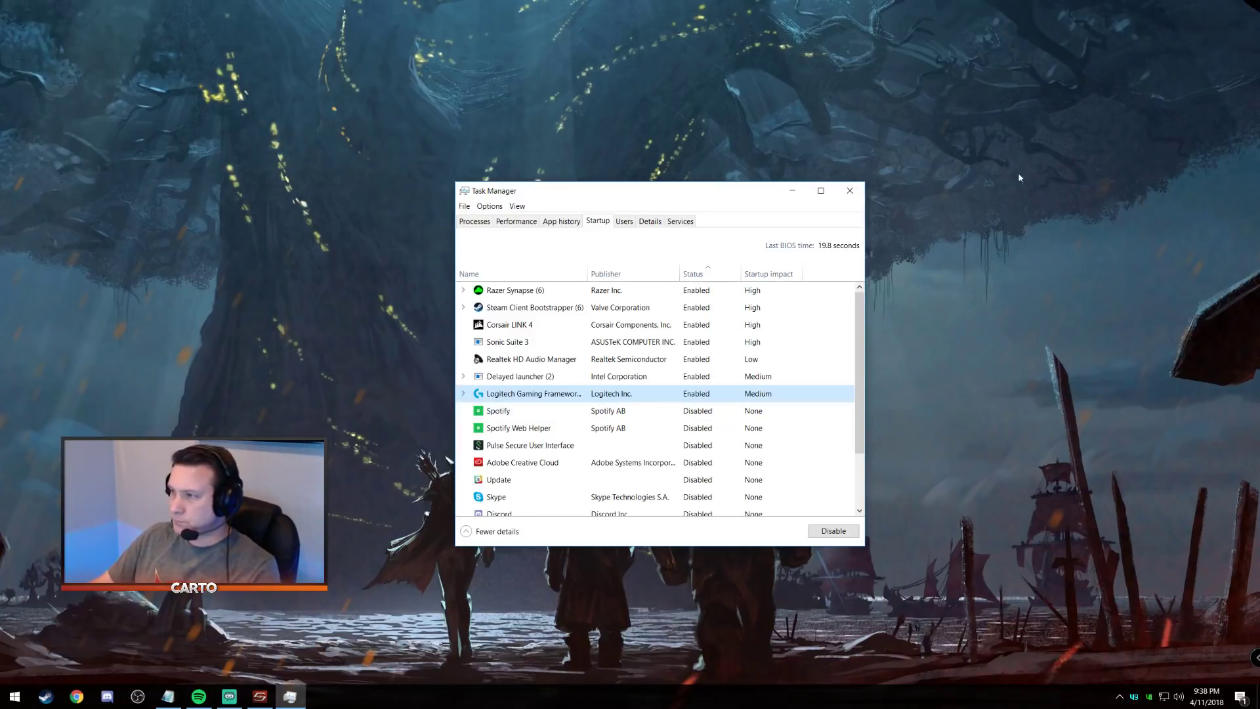
pyautogui.click(849, 190)
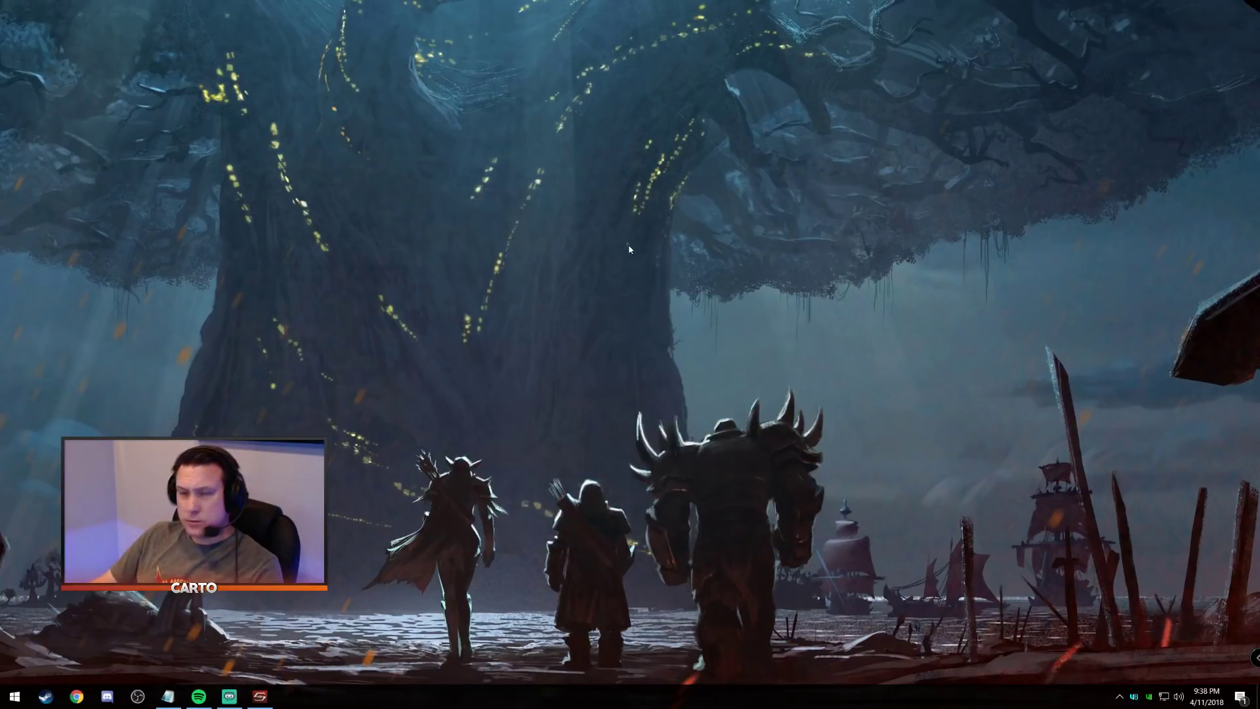
# - Find Power Options via a 'power' search, activate High performance, and open its advanced settings
pyautogui.press('super')
pyautogui.write('powe')
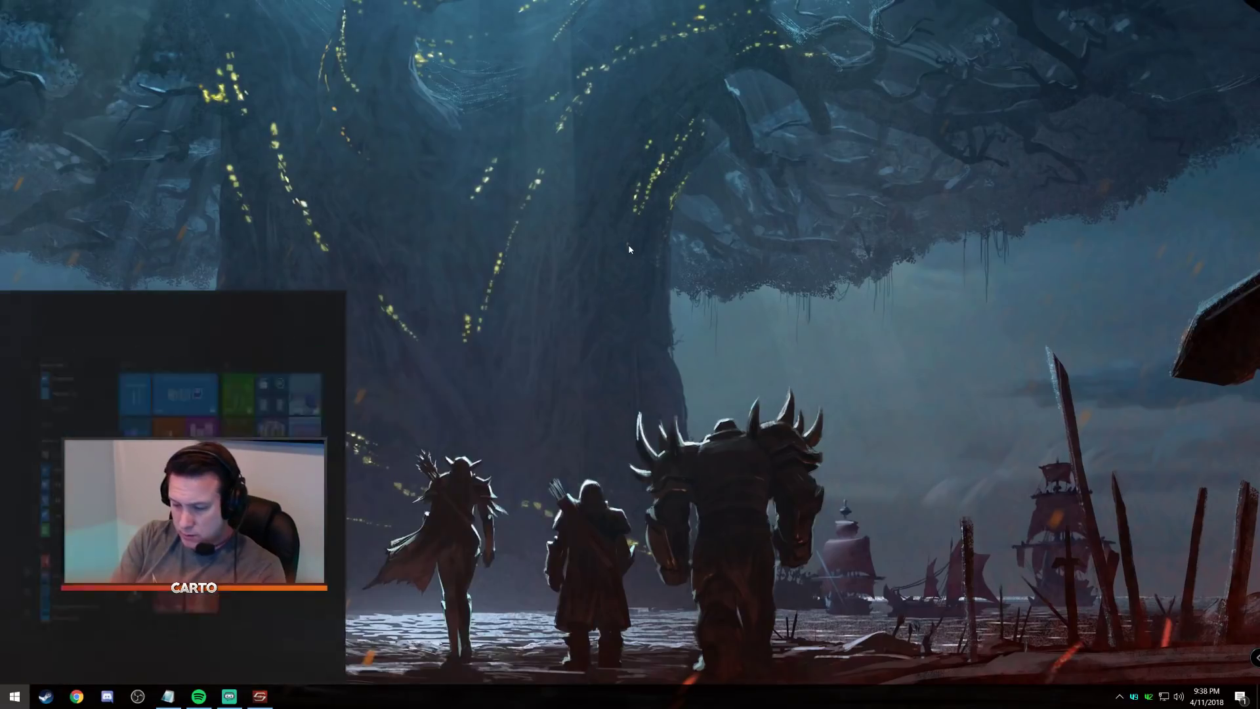
pyautogui.press('Return')
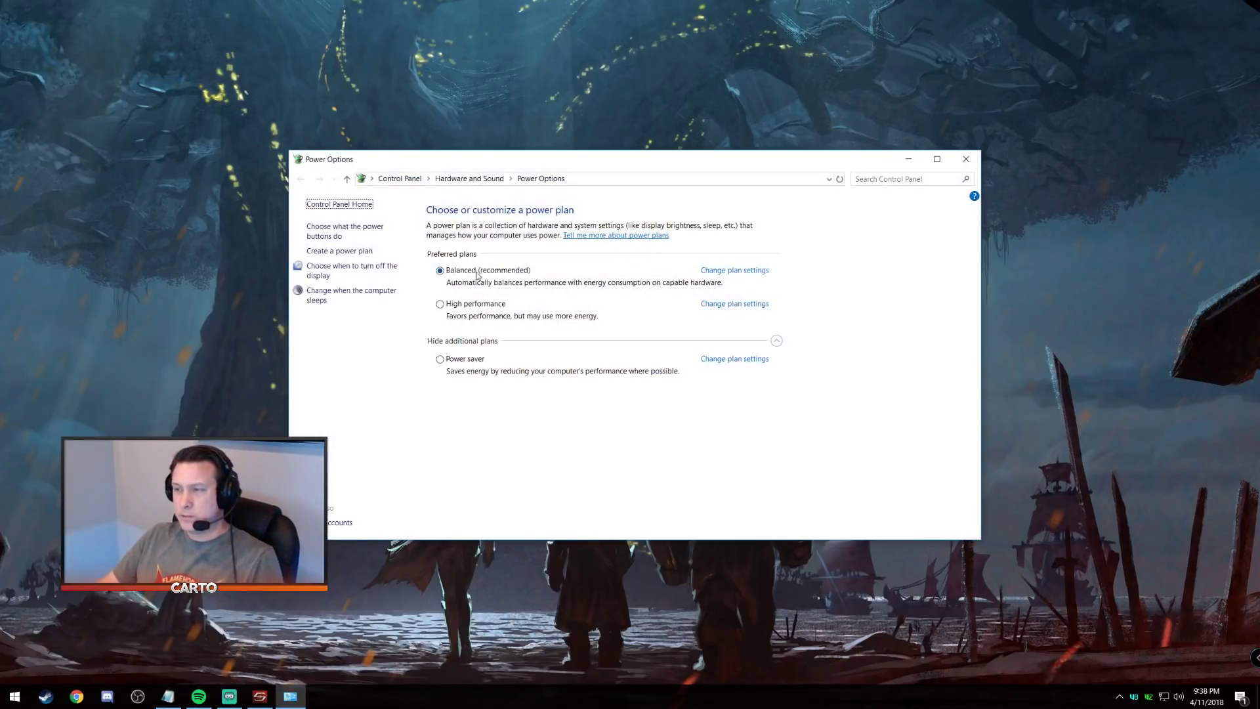
pyautogui.click(455, 305)
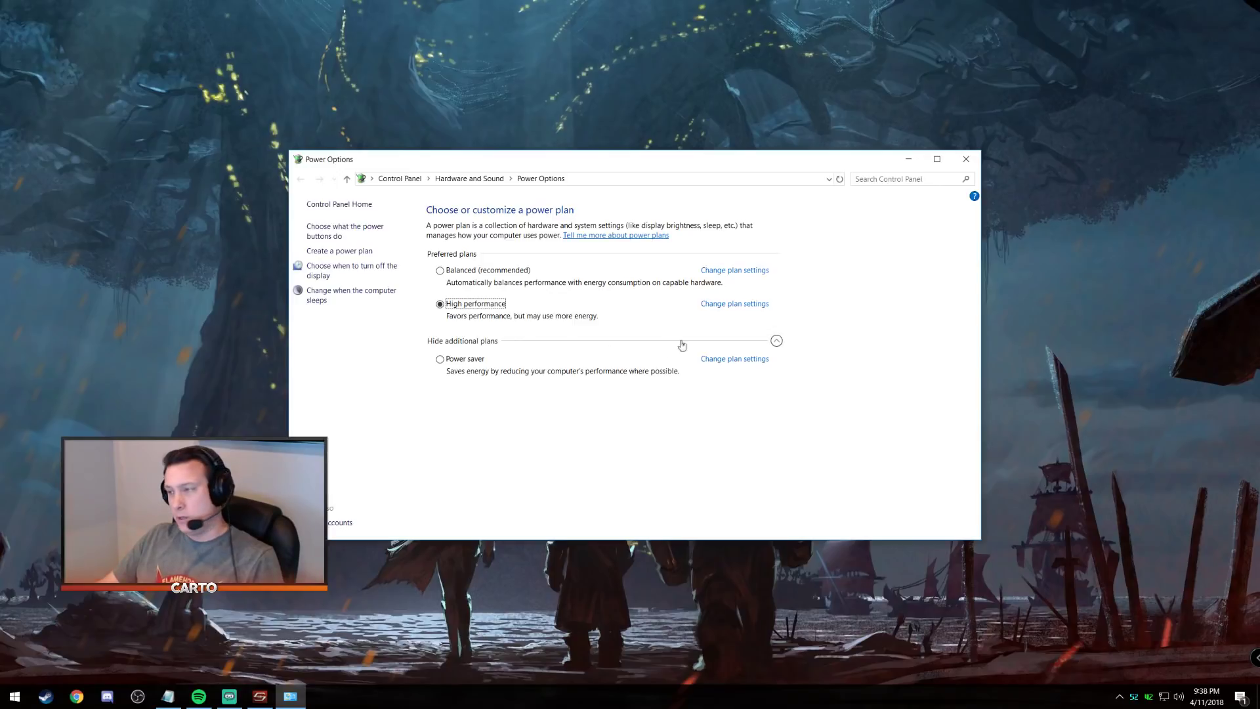
pyautogui.click(713, 307)
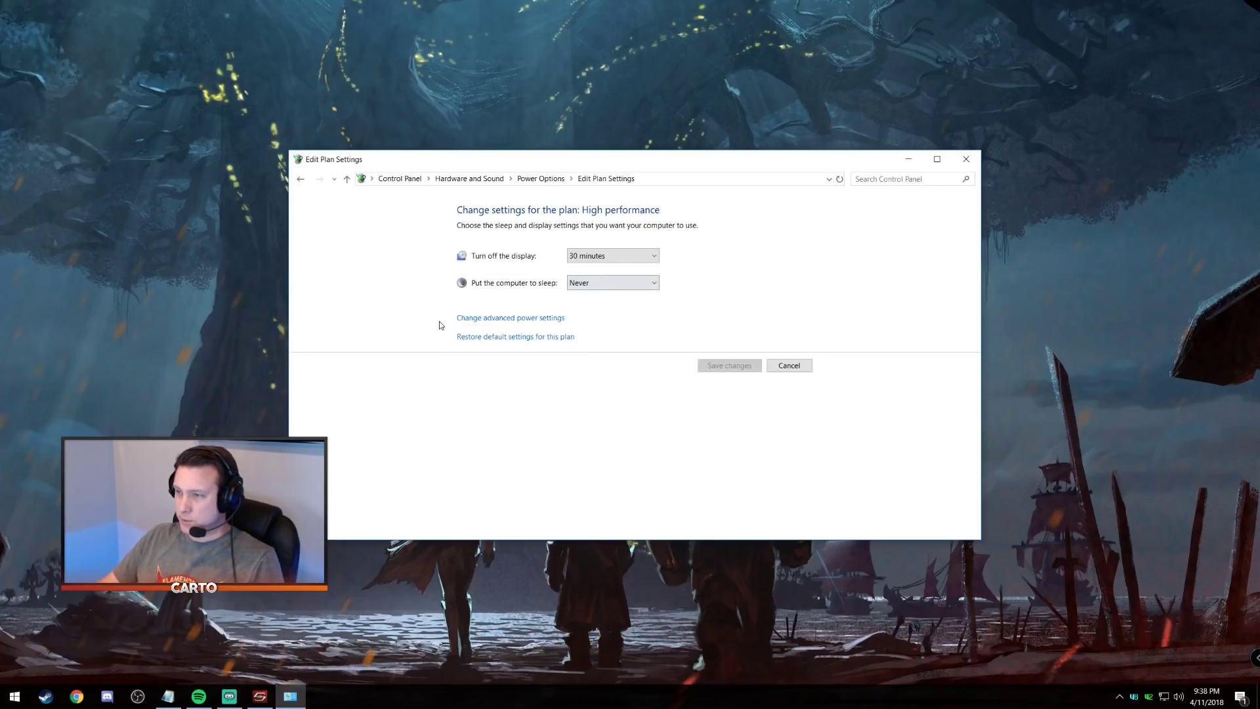
pyautogui.click(492, 321)
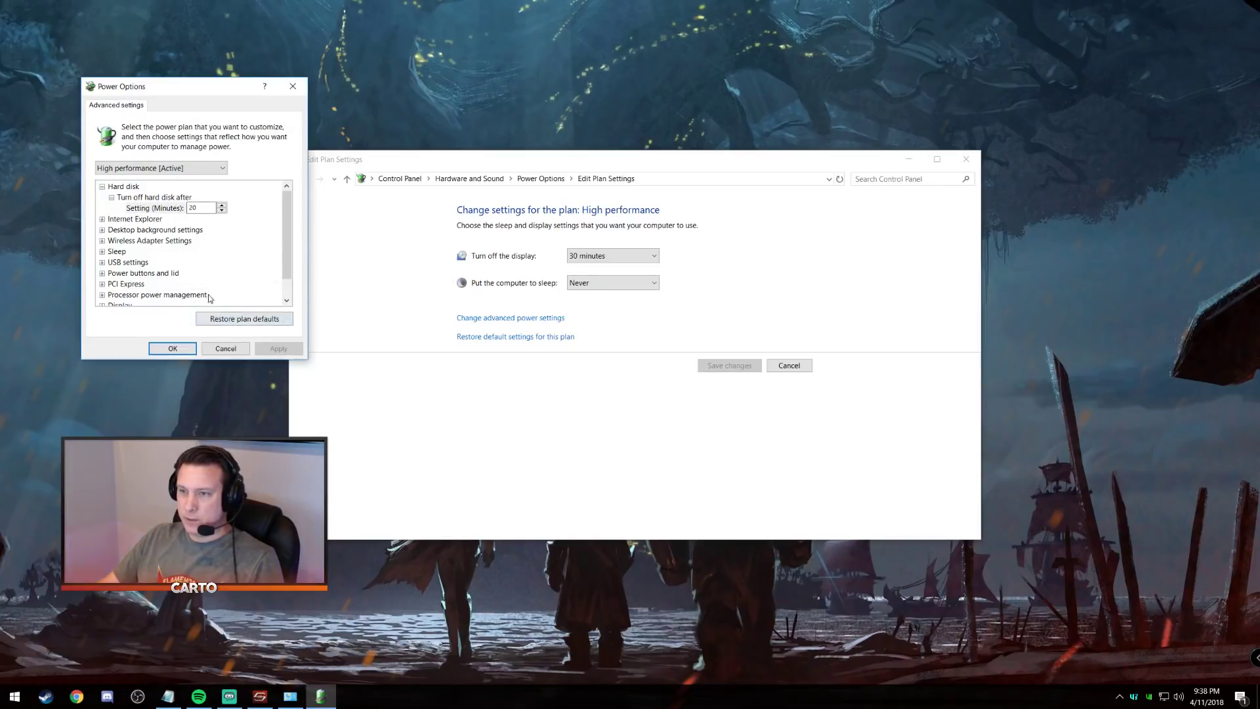
pyautogui.scroll(-1, 204, 294)
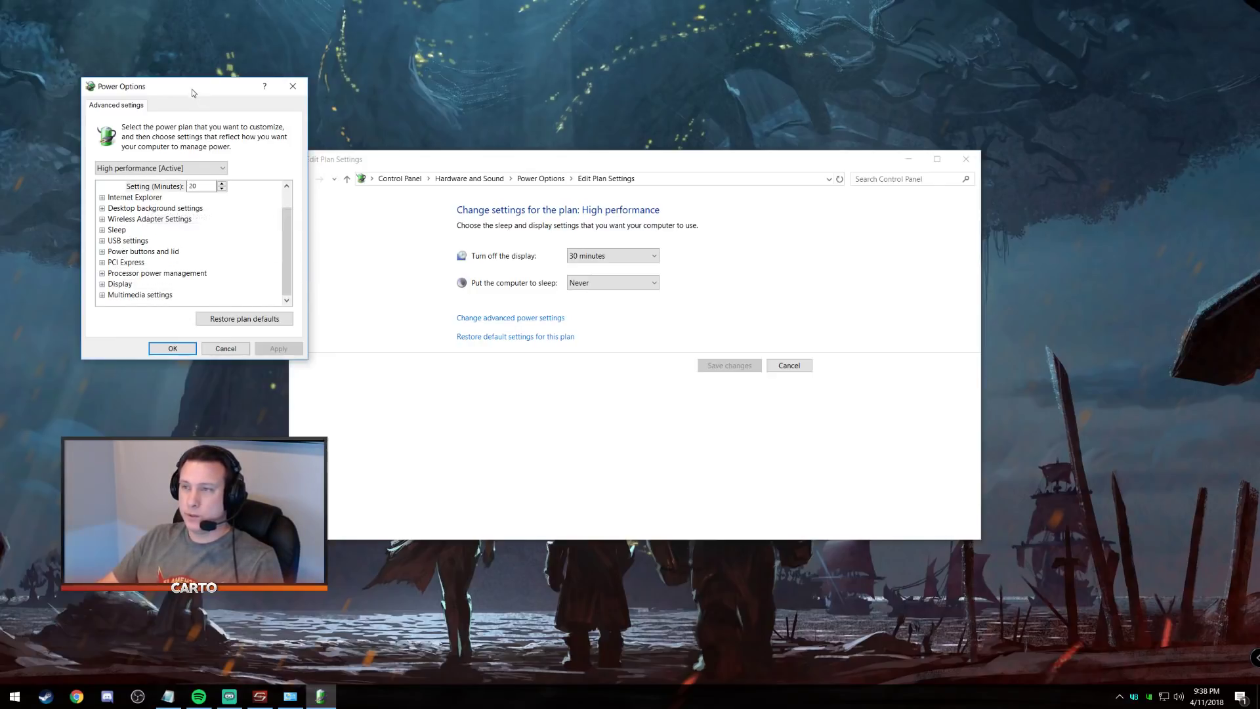
# - Confirm High performance's advanced settings with OK, return to the plan list, and close Power Options
pyautogui.moveTo(190, 90); pyautogui.dragTo(681, 105)
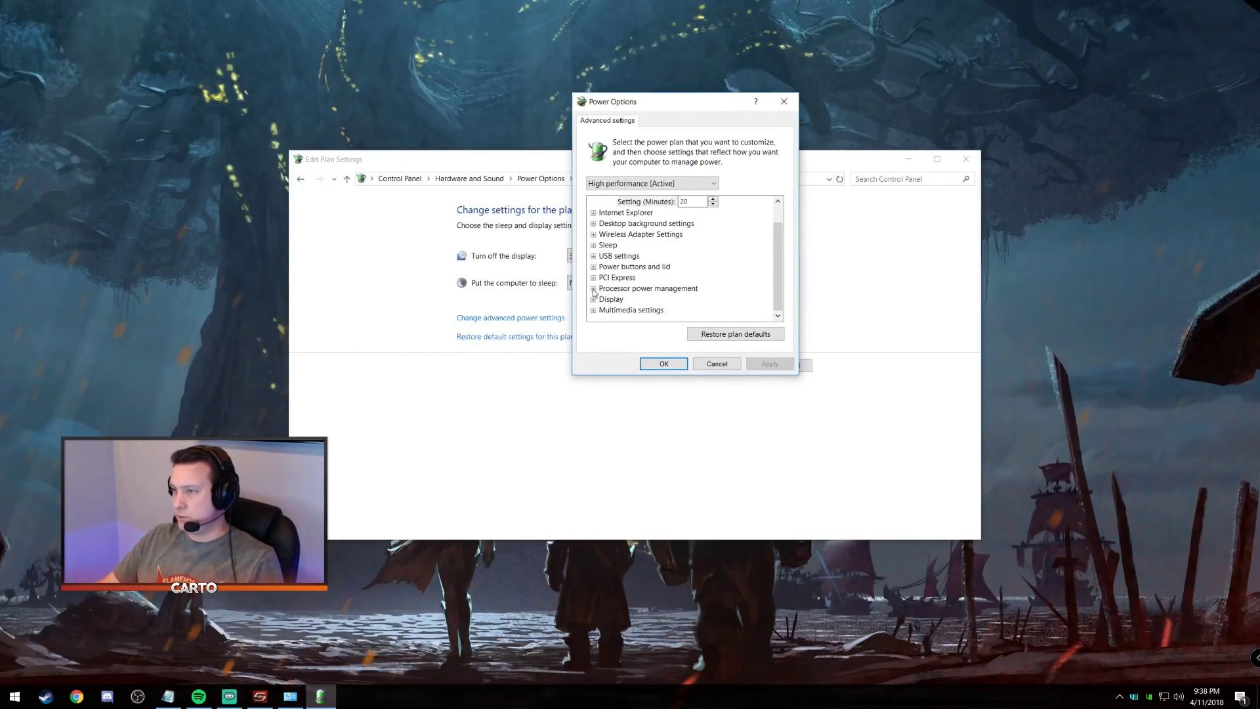
pyautogui.click(594, 288)
pyautogui.scroll(-1, 665, 254)
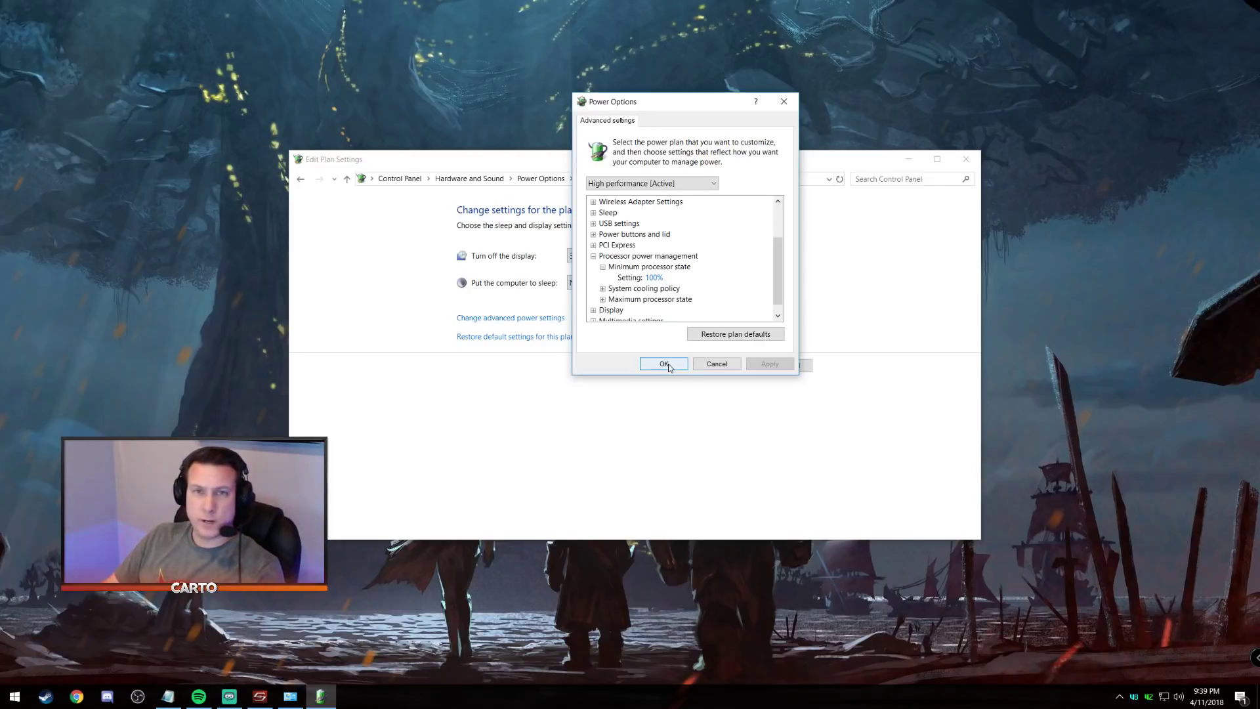
pyautogui.click(666, 364)
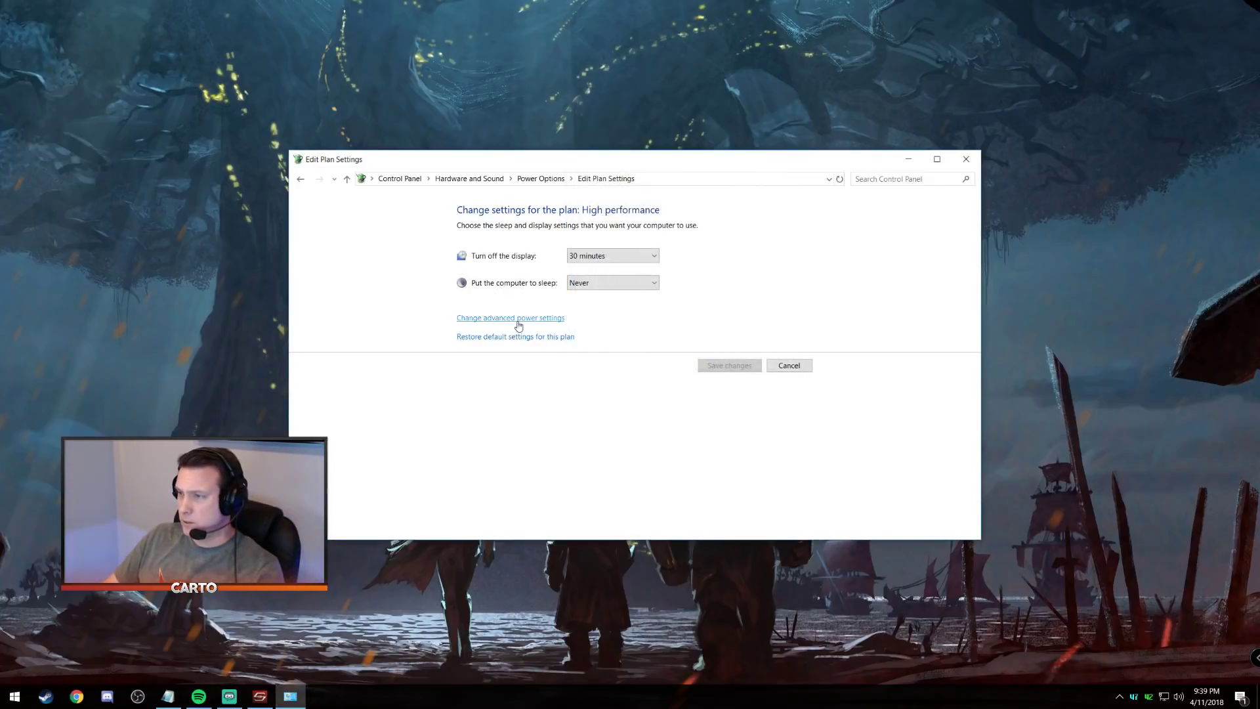
pyautogui.click(746, 366)
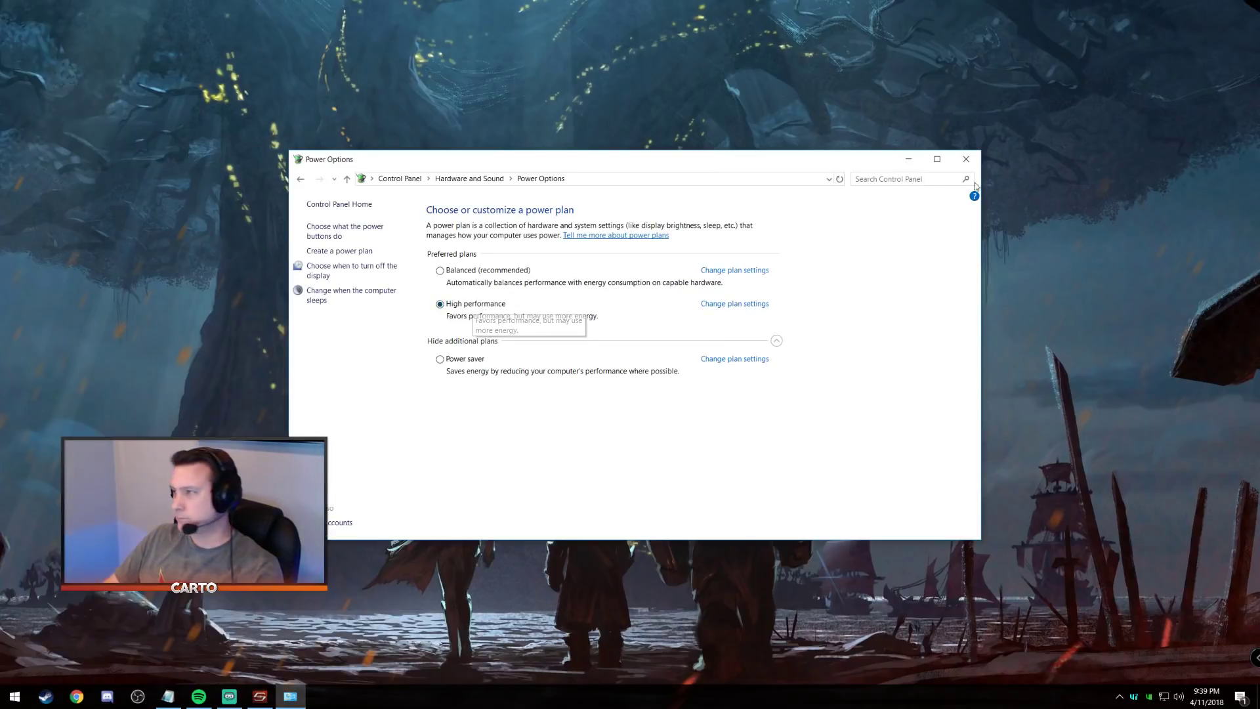
pyautogui.click(966, 159)
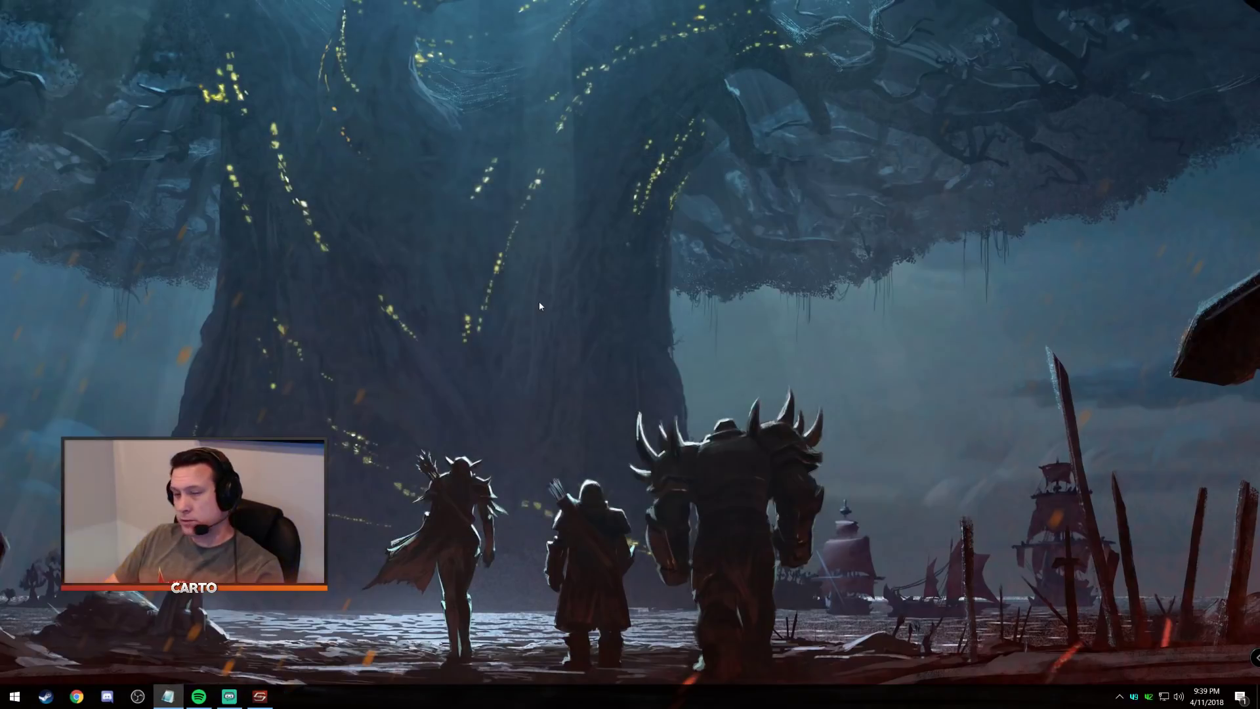
# - Open NVIDIA Control Panel from the desktop menu to the Manage 3D settings page
pyautogui.rightClick(560, 298)
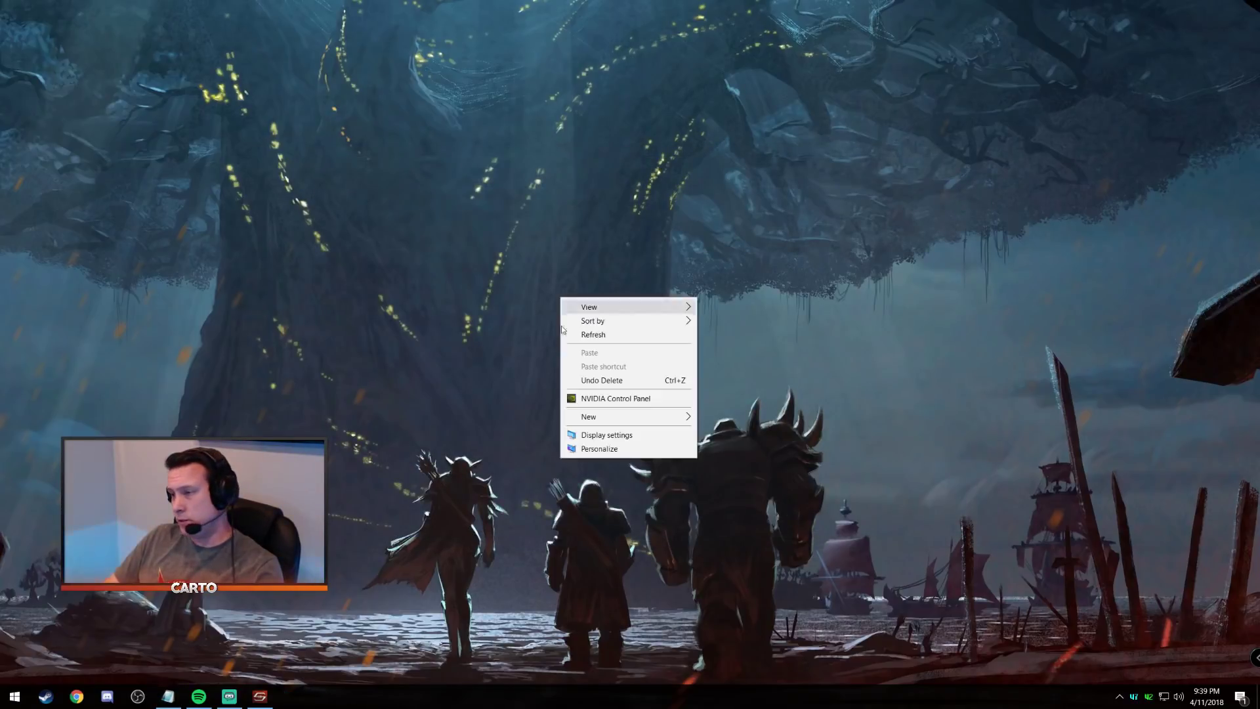
pyautogui.click(602, 398)
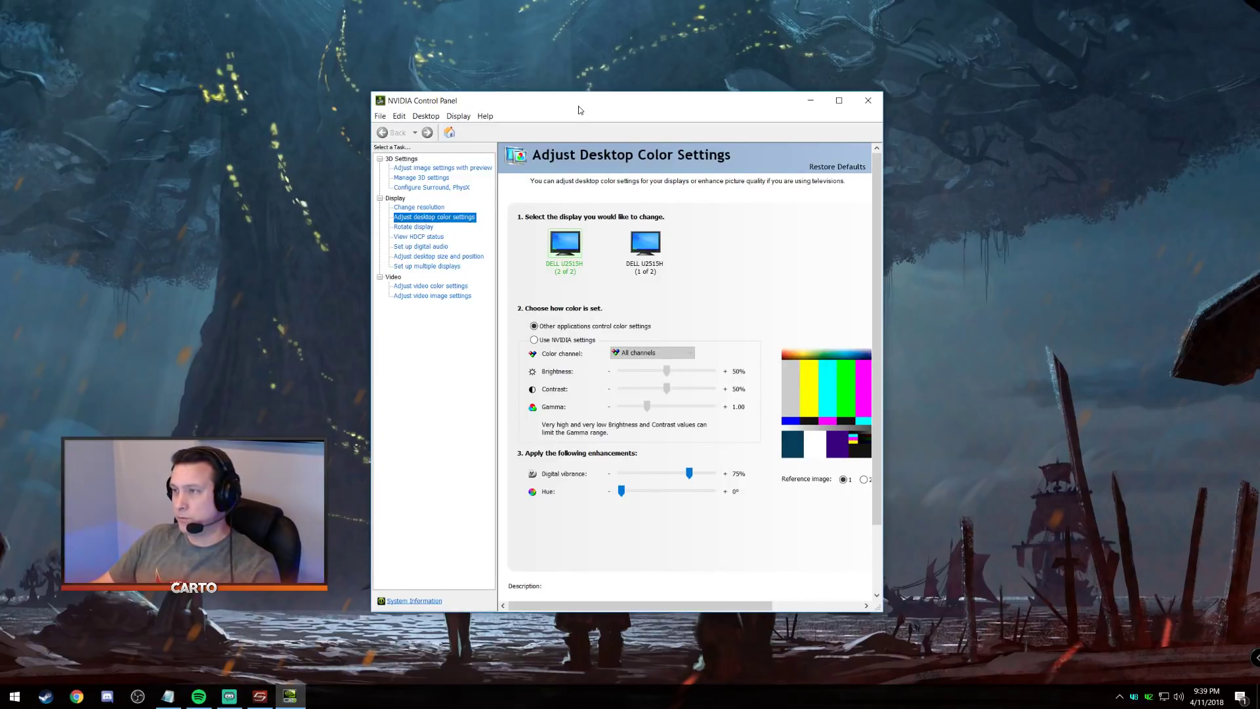
pyautogui.moveTo(579, 108); pyautogui.dragTo(592, 116)
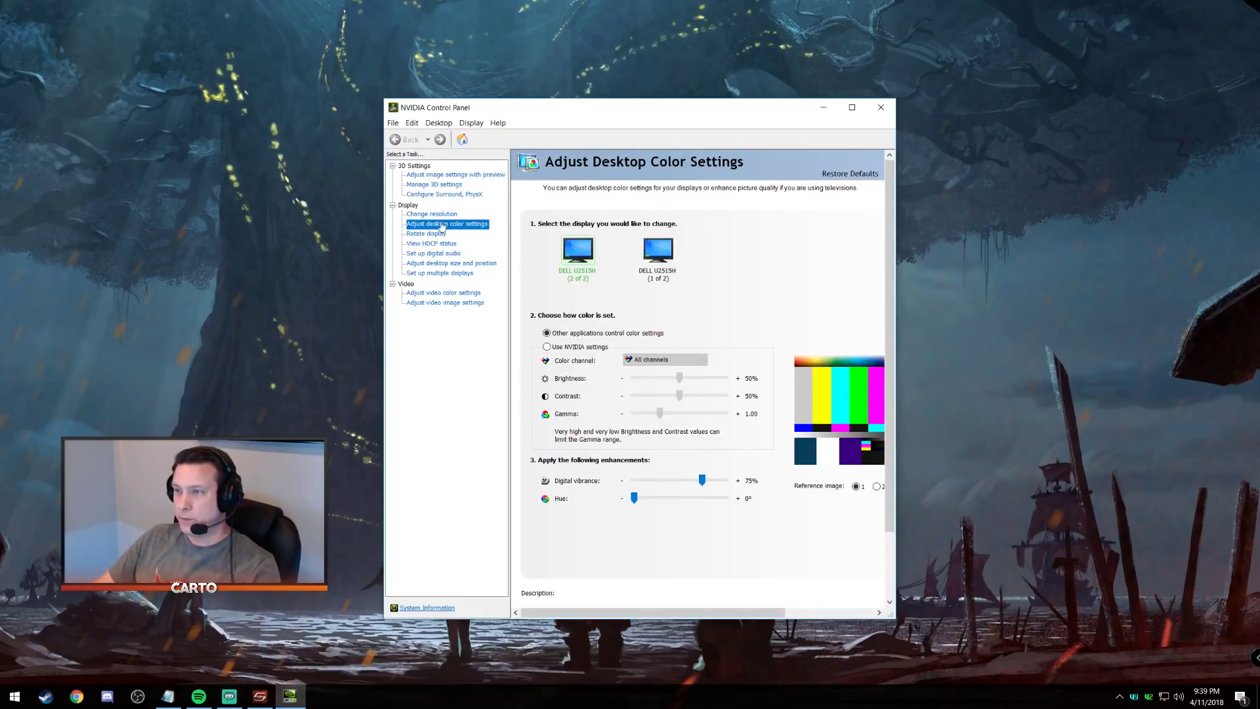
pyautogui.click(430, 188)
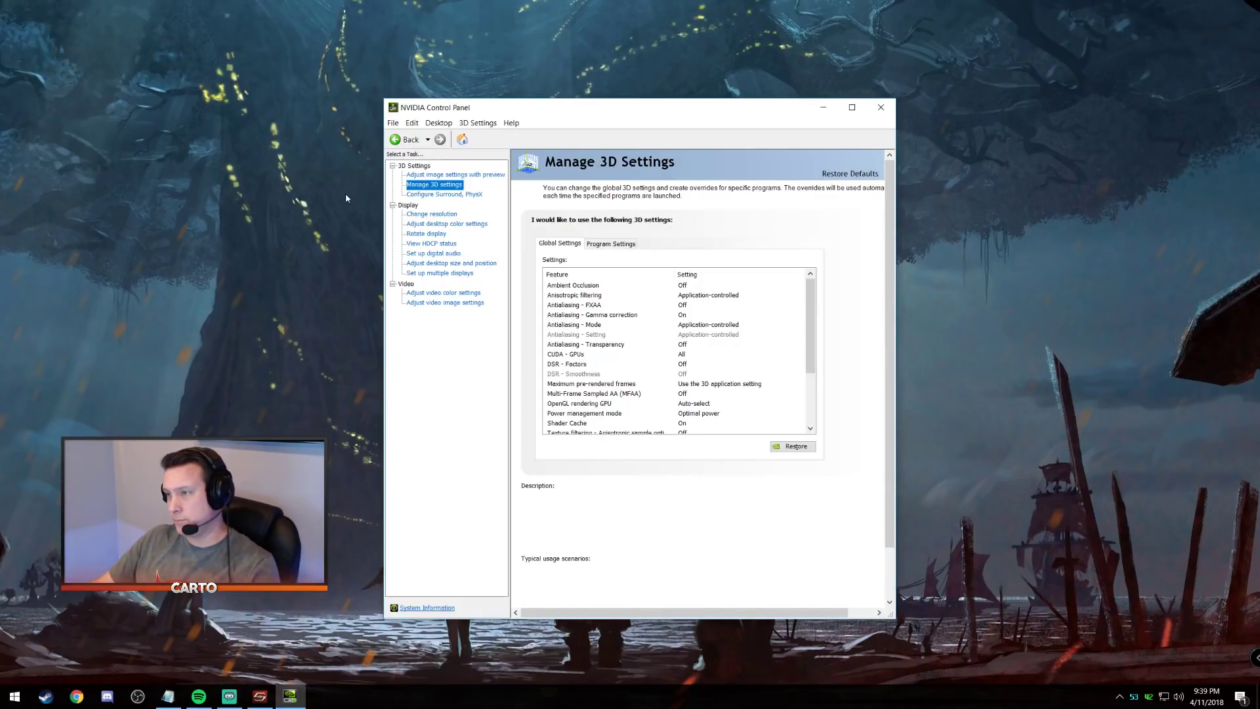
pyautogui.scroll(-2, 676, 326)
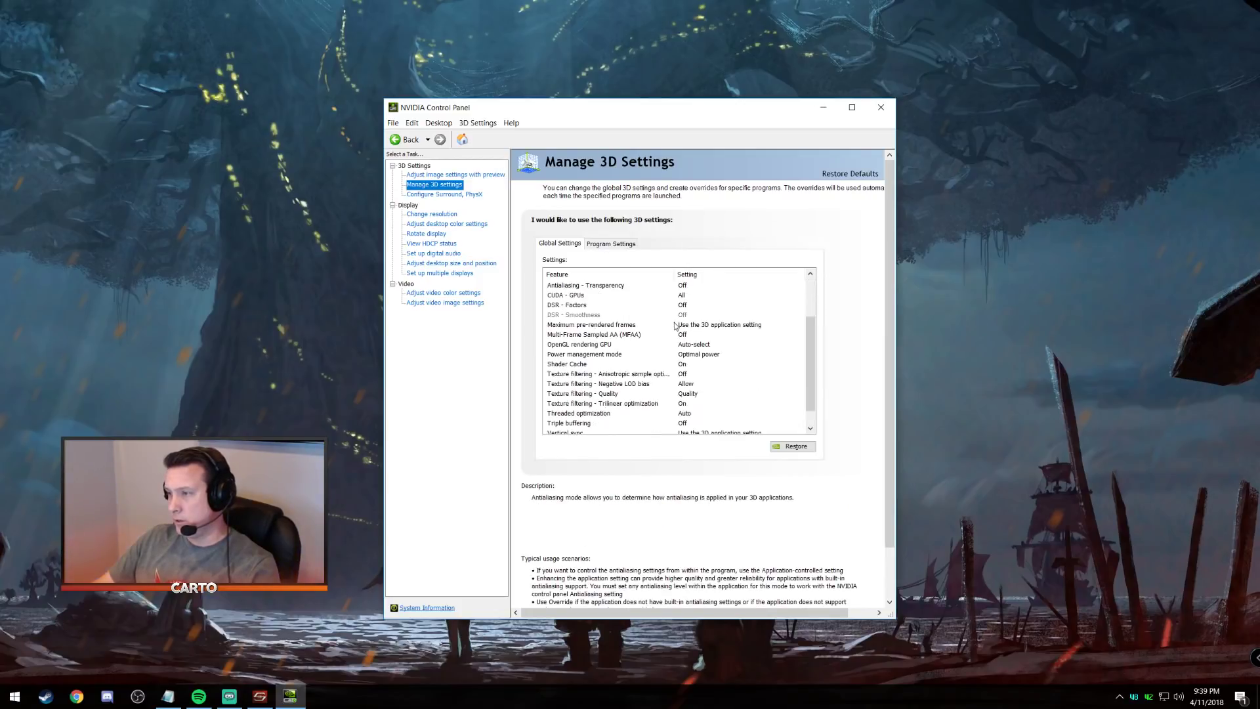
# - Set Power management mode to Prefer maximum performance, apply, and close the panel
pyautogui.click(708, 355)
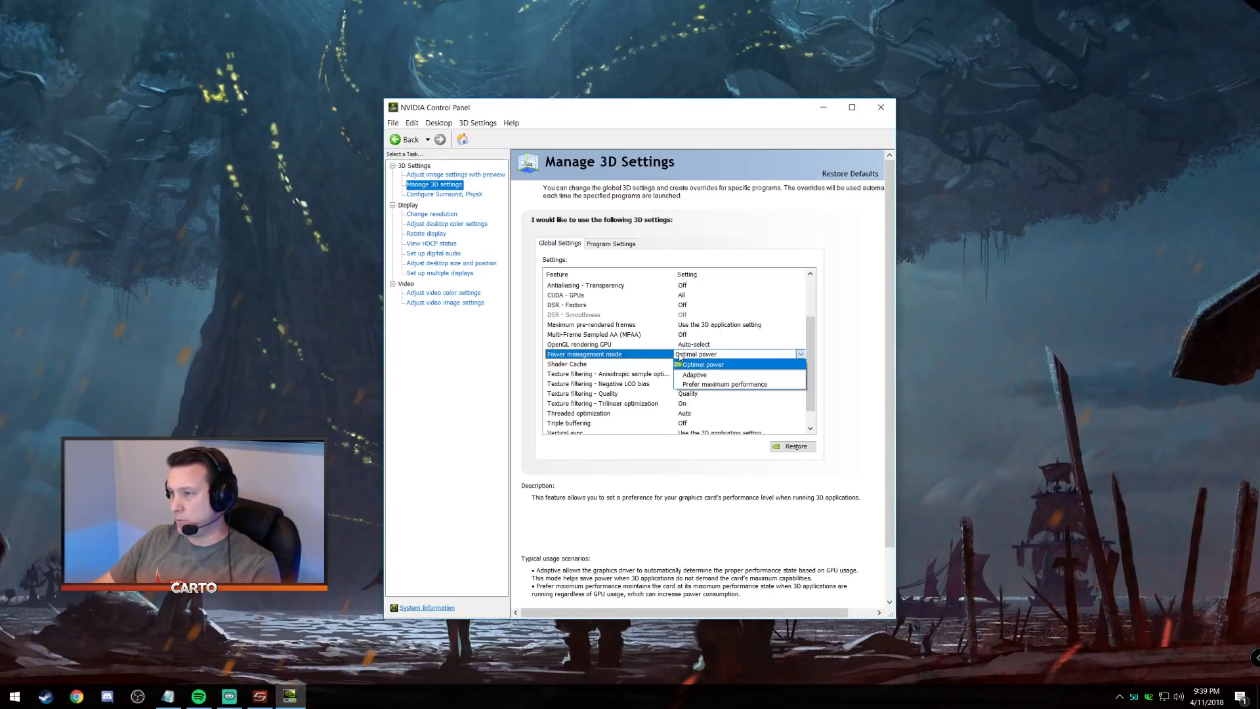
pyautogui.click(742, 385)
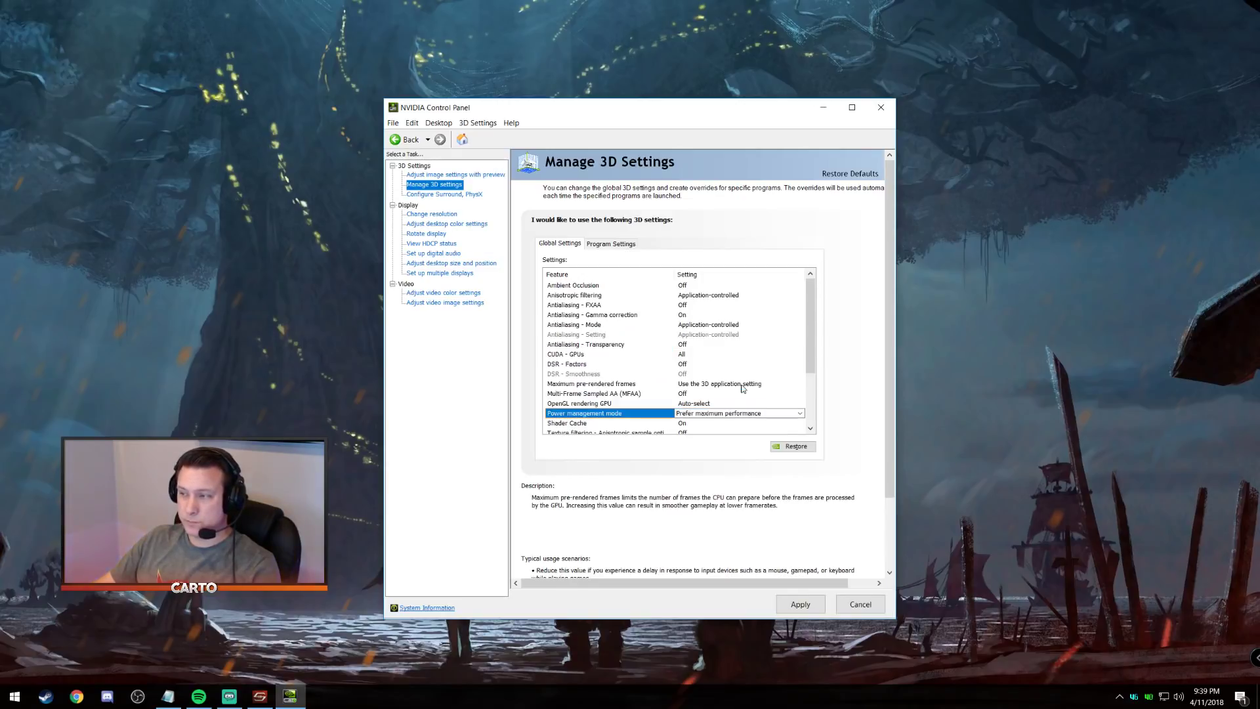
pyautogui.click(805, 605)
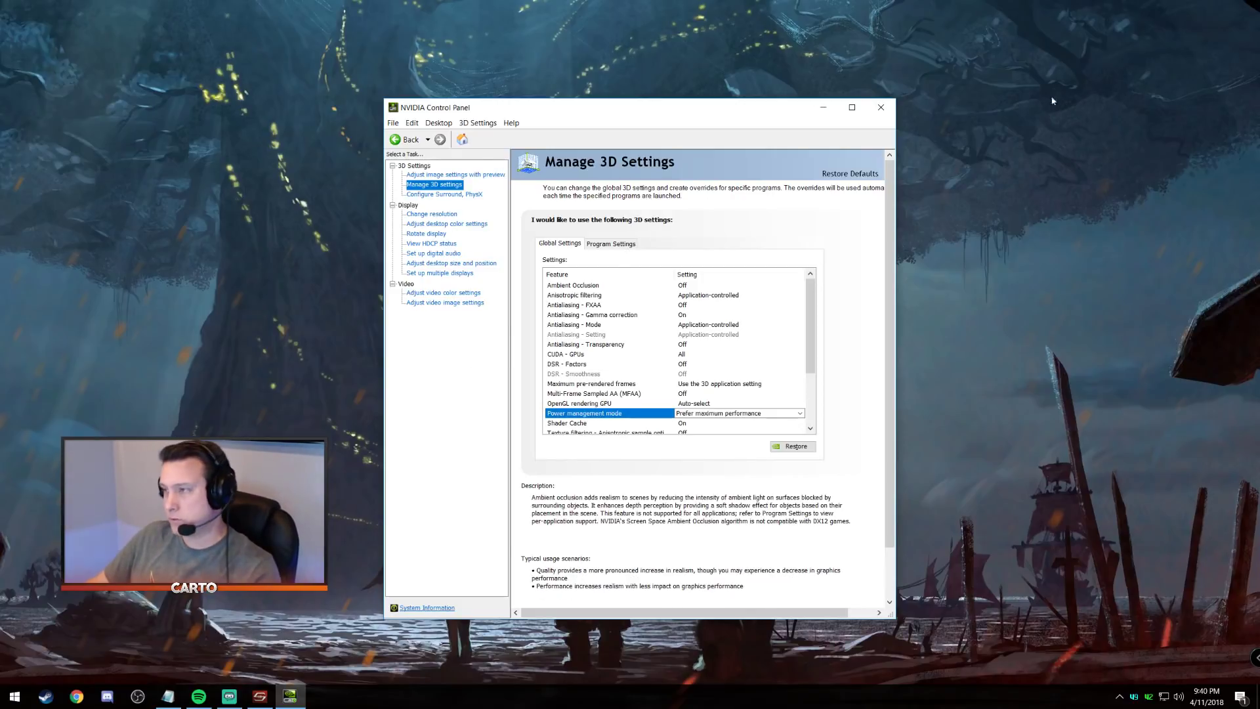
pyautogui.click(885, 107)
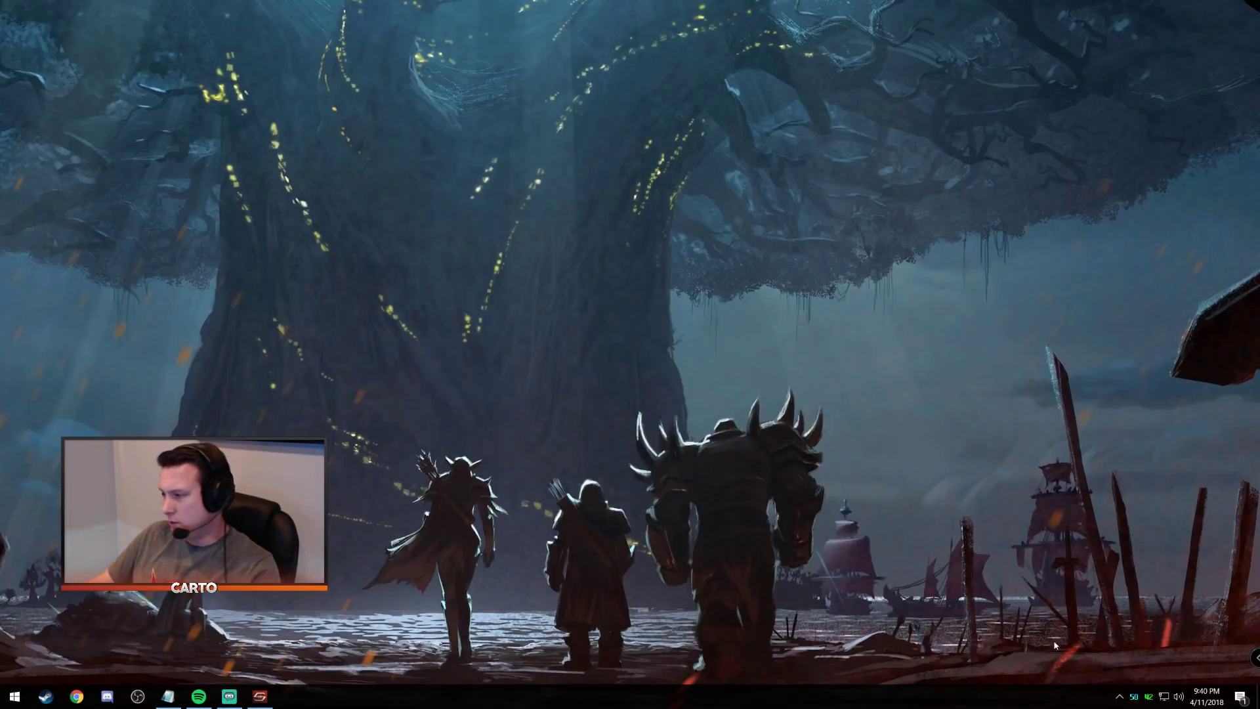
# - Open ASUS AI Suite 3 from the system tray and switch to PC Cleaner
pyautogui.click(1120, 696)
pyautogui.click(1117, 606)
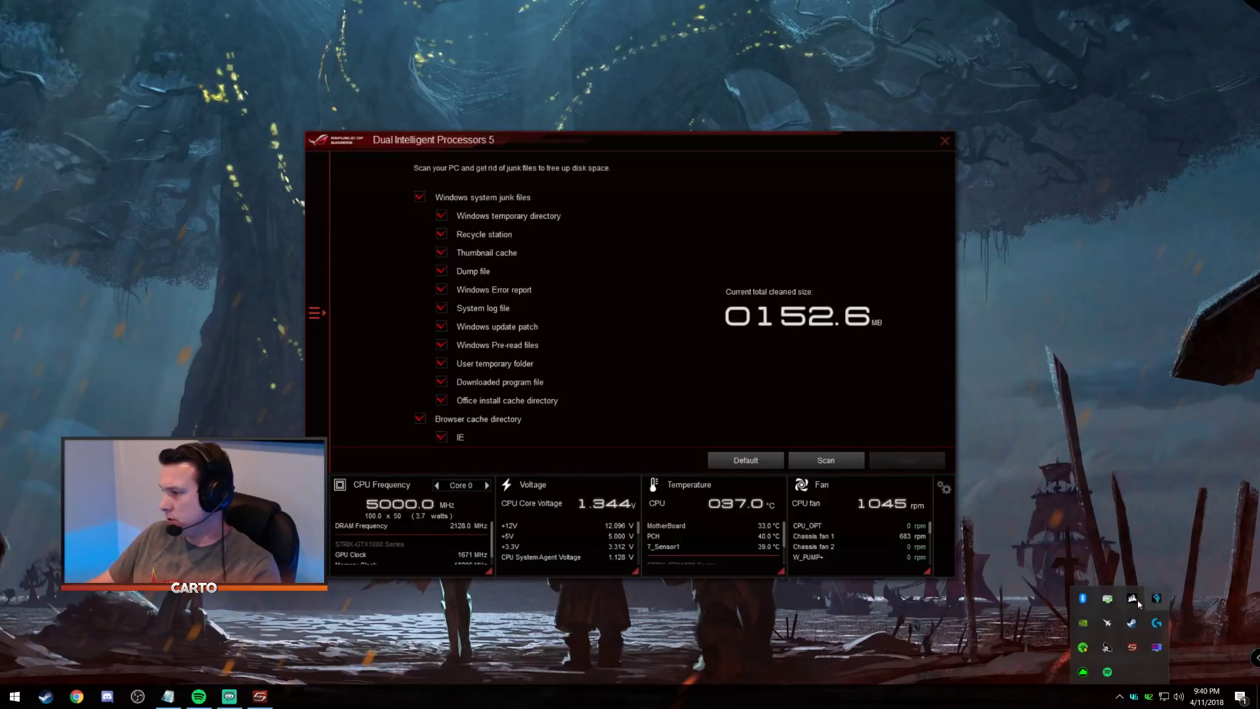
pyautogui.click(424, 325)
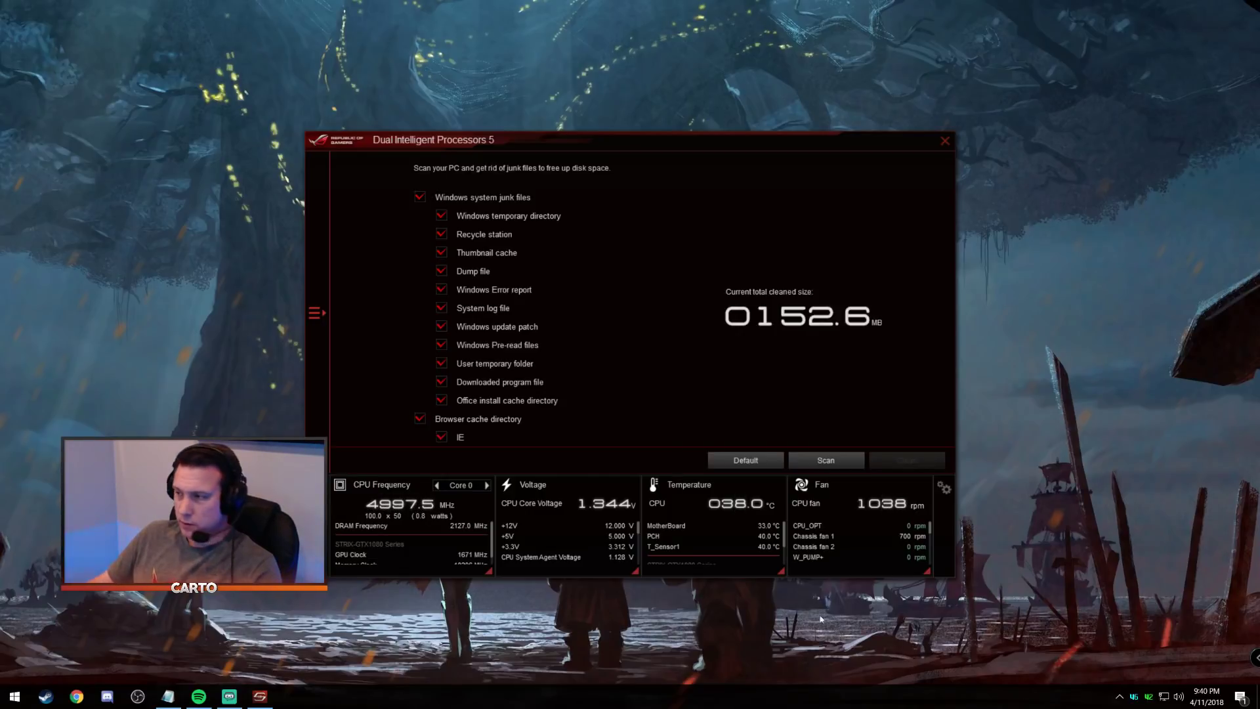
pyautogui.click(316, 314)
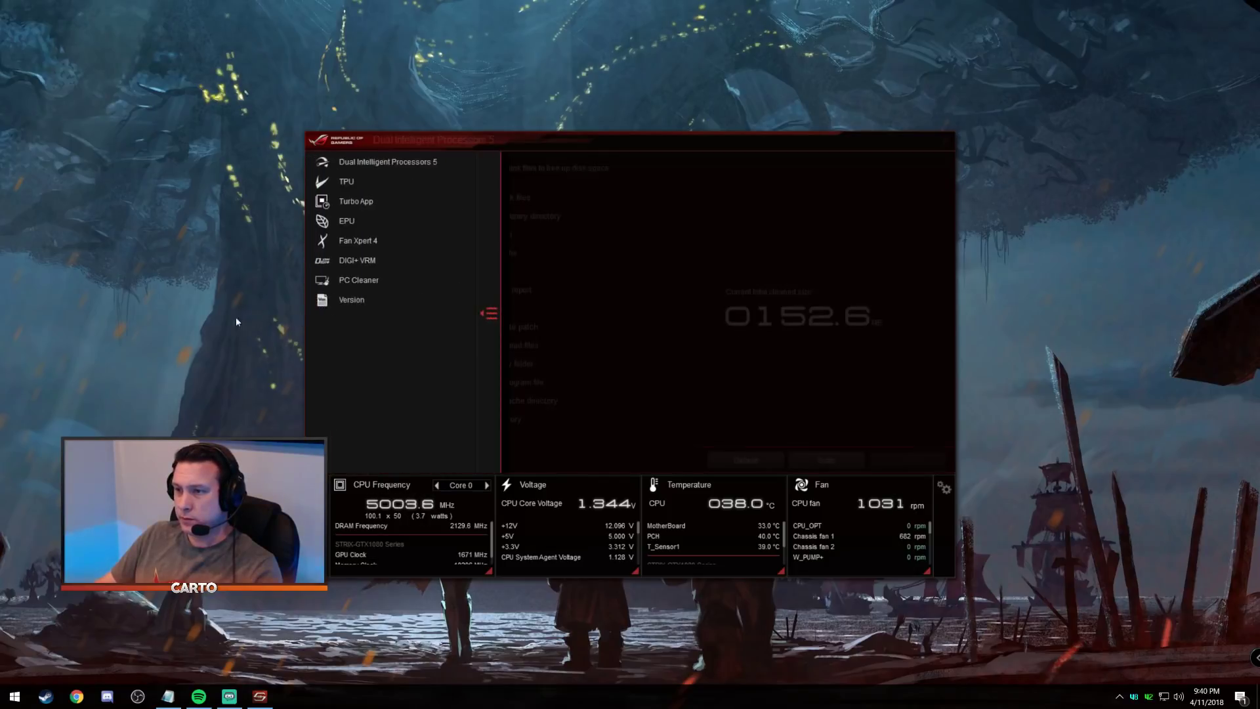
pyautogui.click(368, 283)
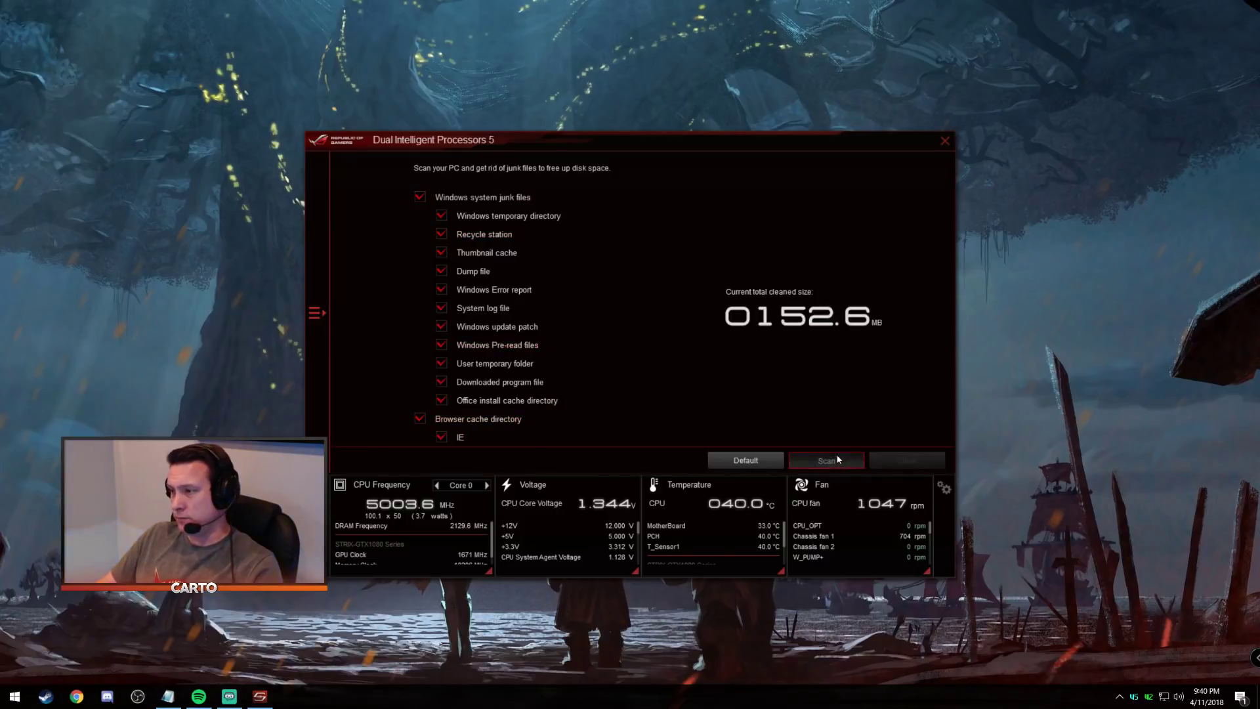
# - Scan for and clean out the 20.4 GB of junk files
pyautogui.click(837, 459)
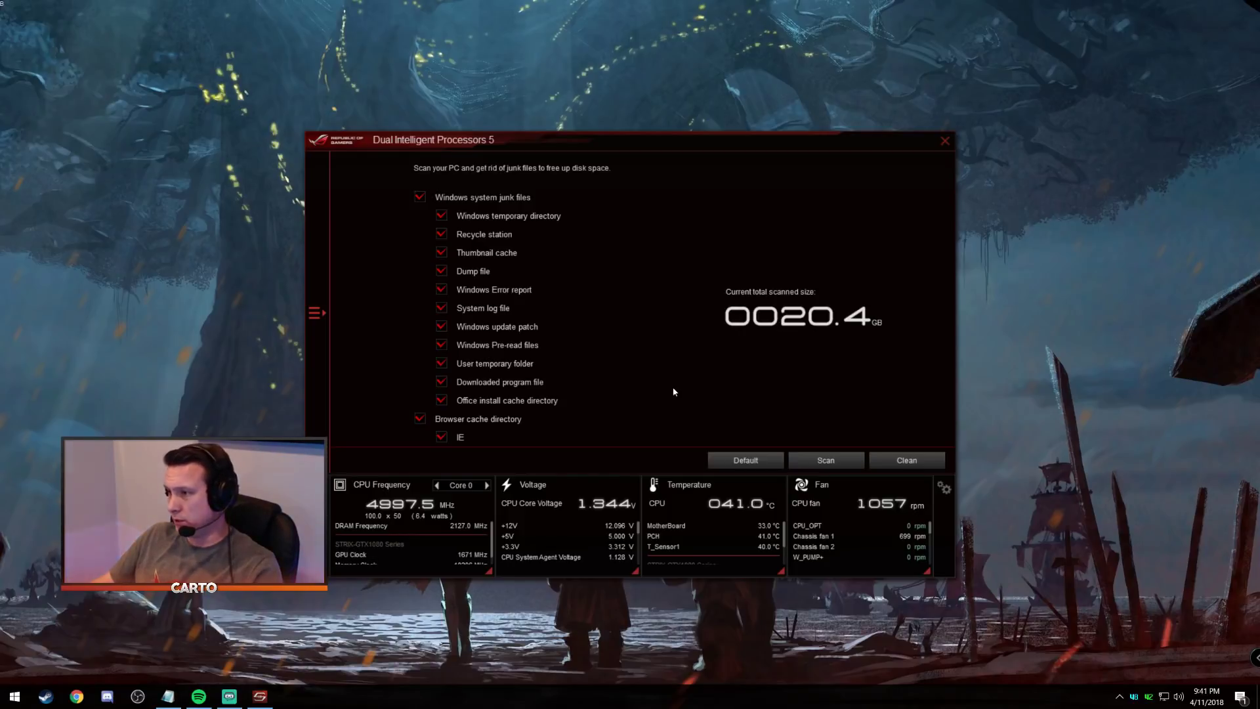
pyautogui.click(911, 468)
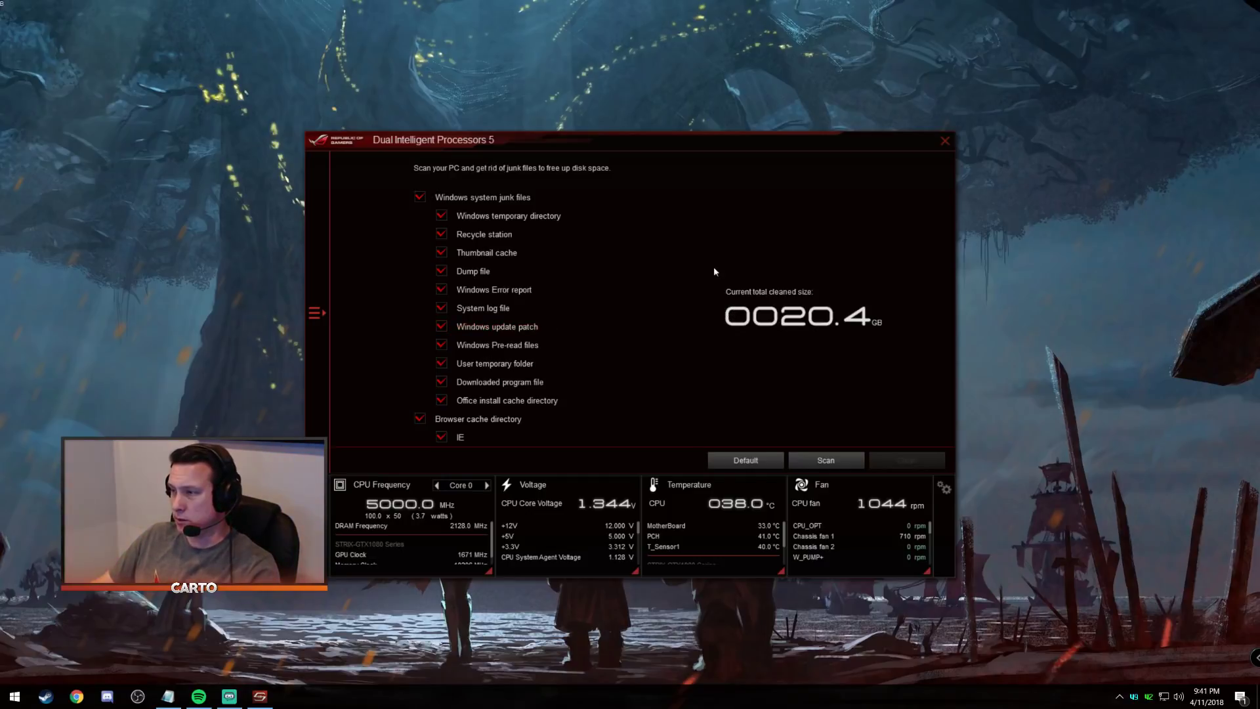
pyautogui.moveTo(845, 146); pyautogui.dragTo(816, 149)
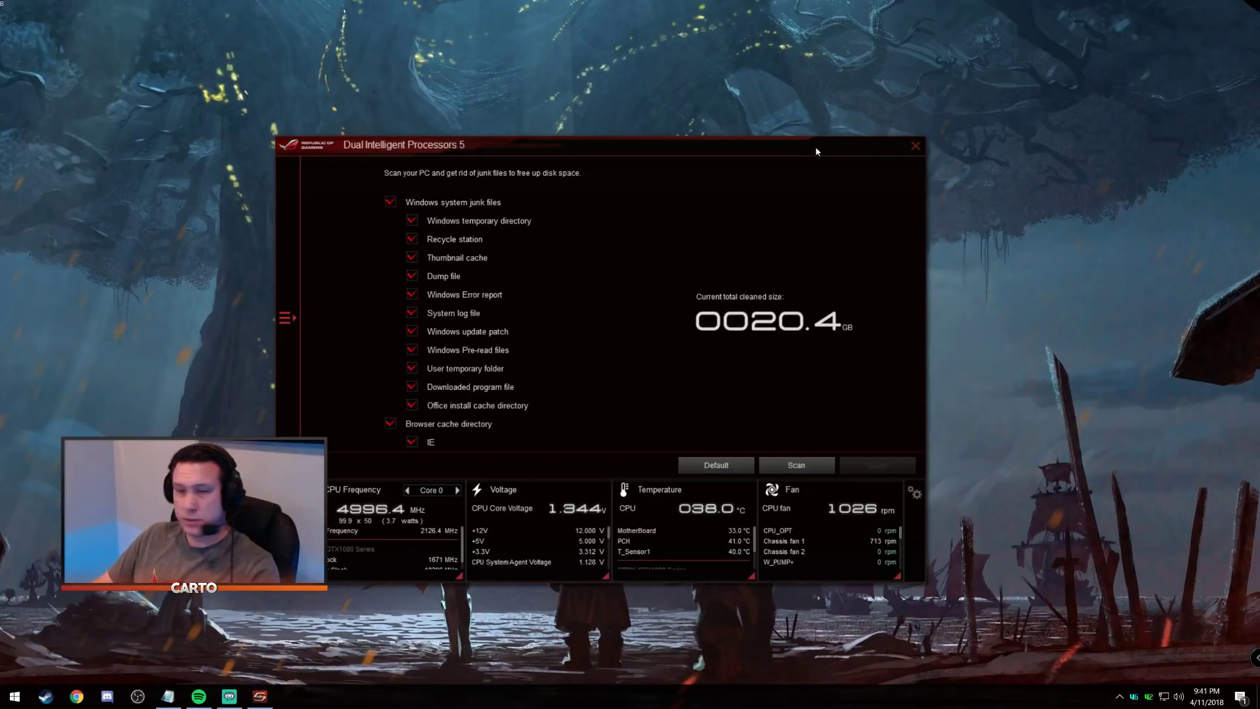
pyautogui.click(915, 145)
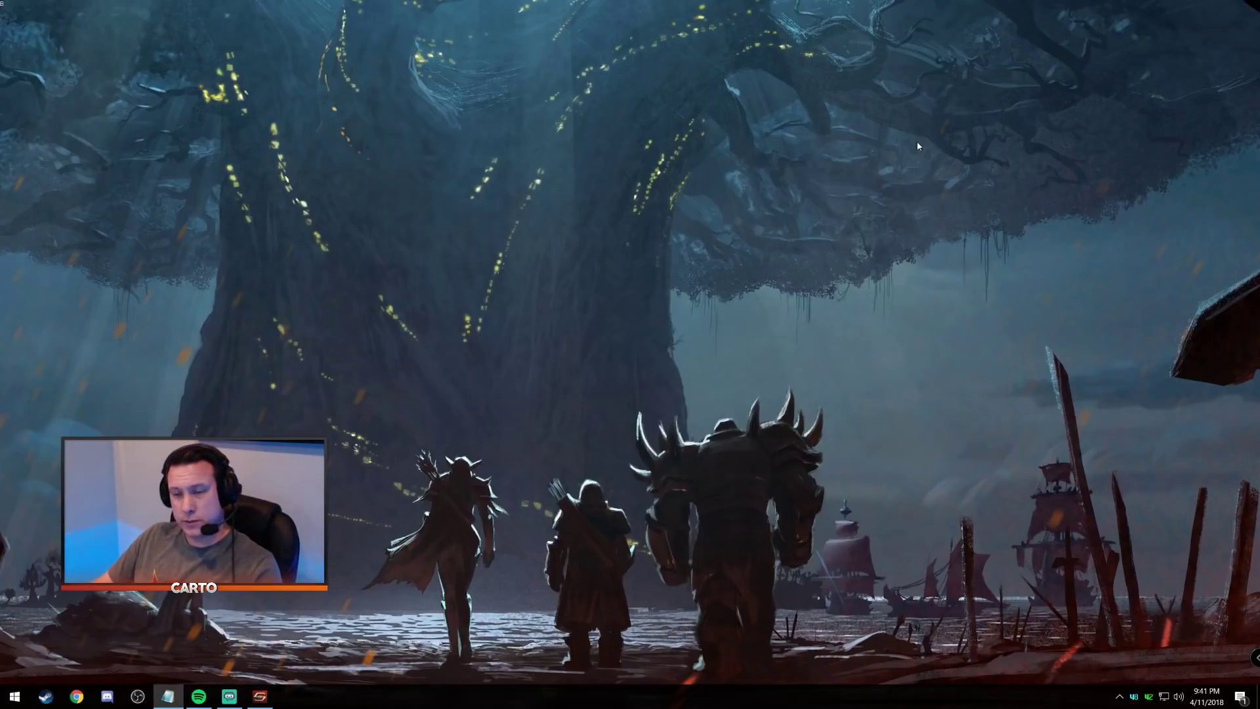